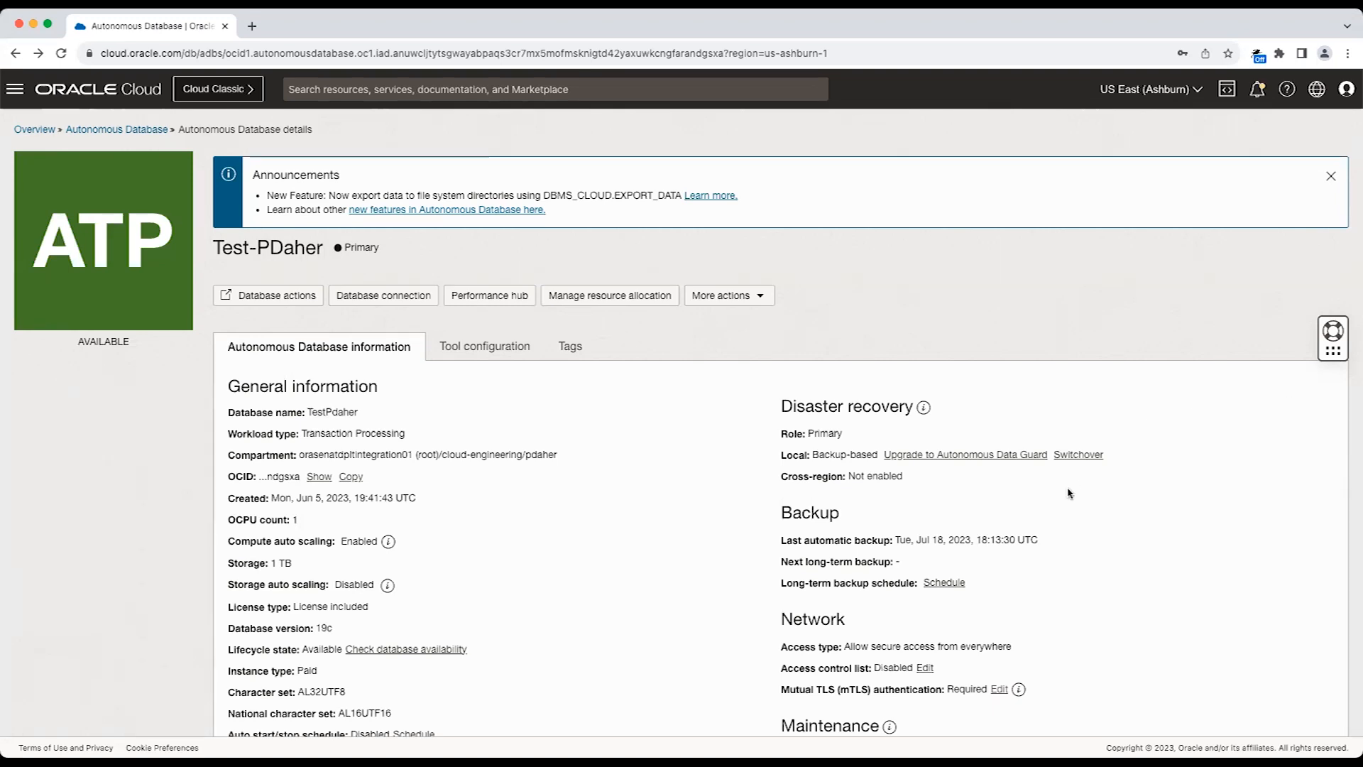
# Review the Autonomous Database's general information and its tool configuration.
pyautogui.scroll(-1, 1065, 495)
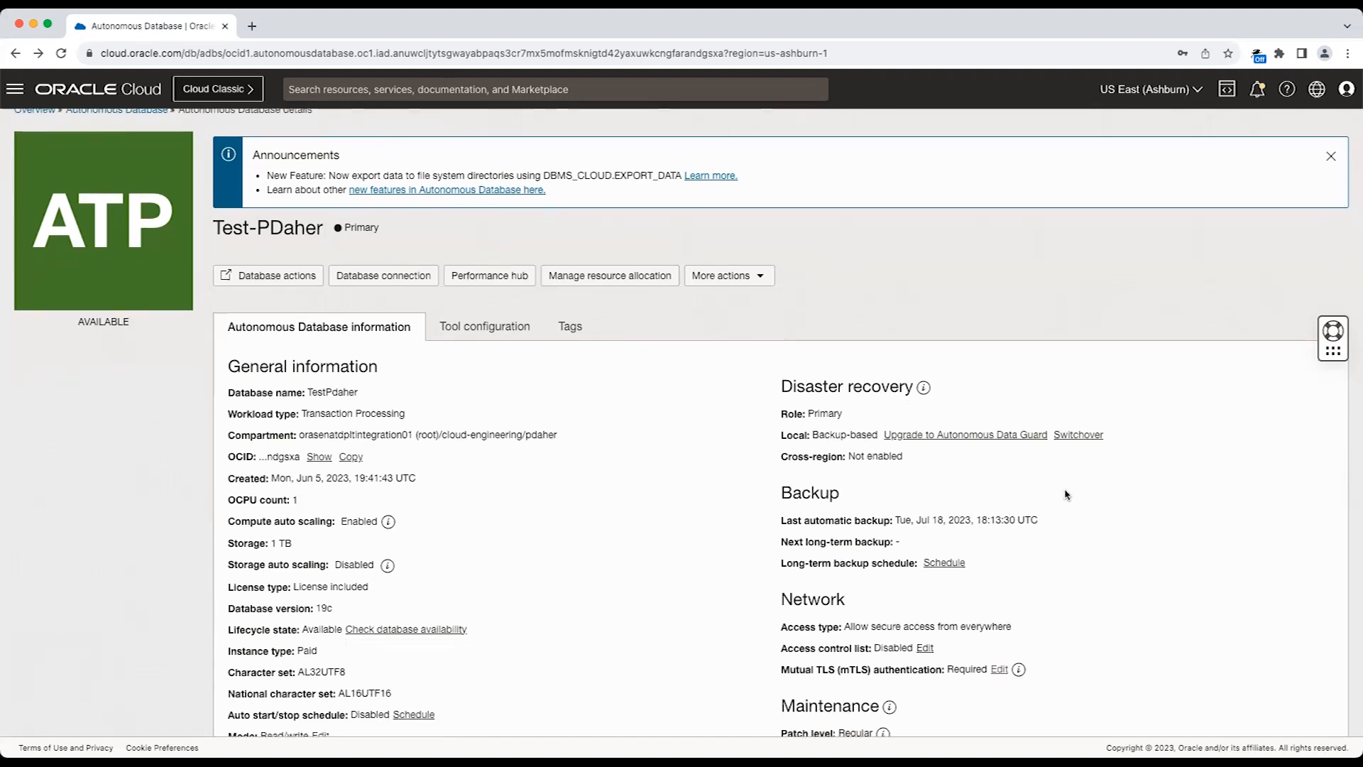
pyautogui.scroll(1, 1065, 495)
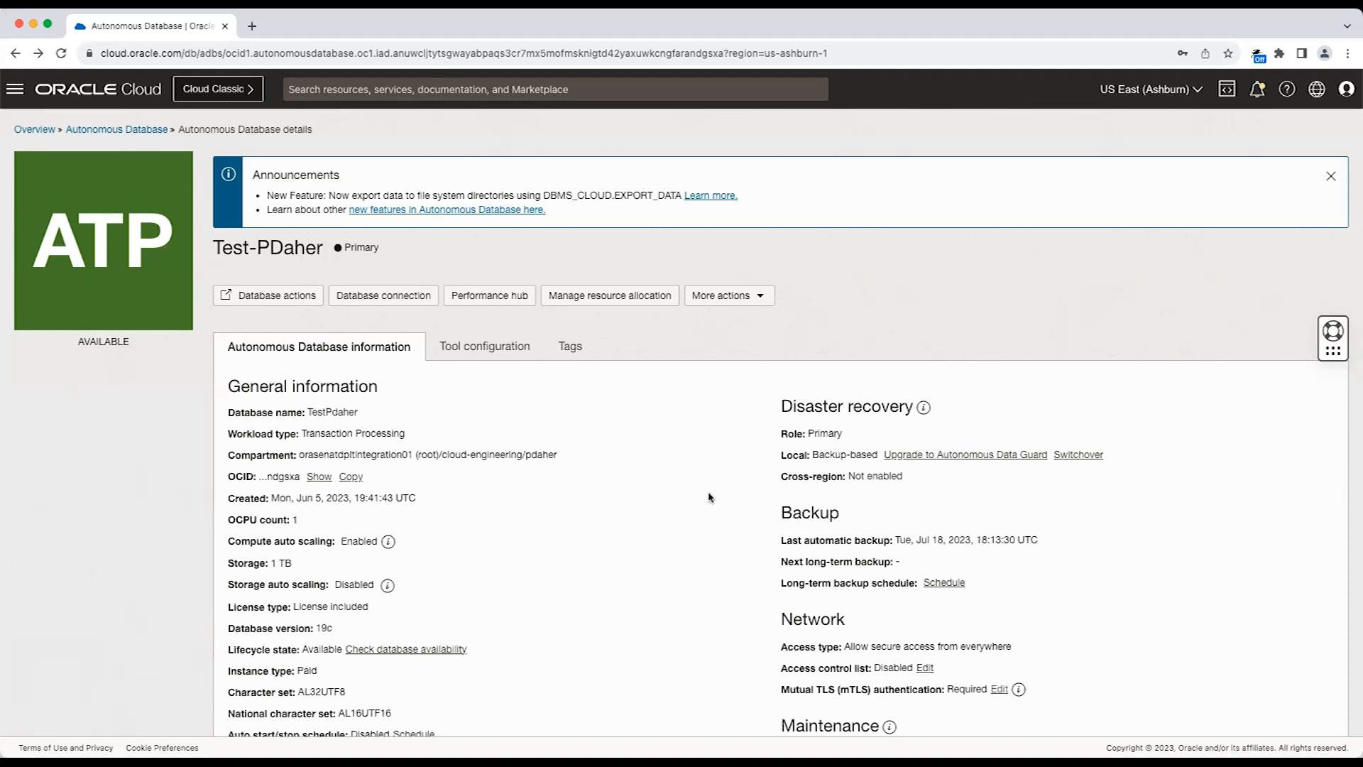
pyautogui.click(461, 351)
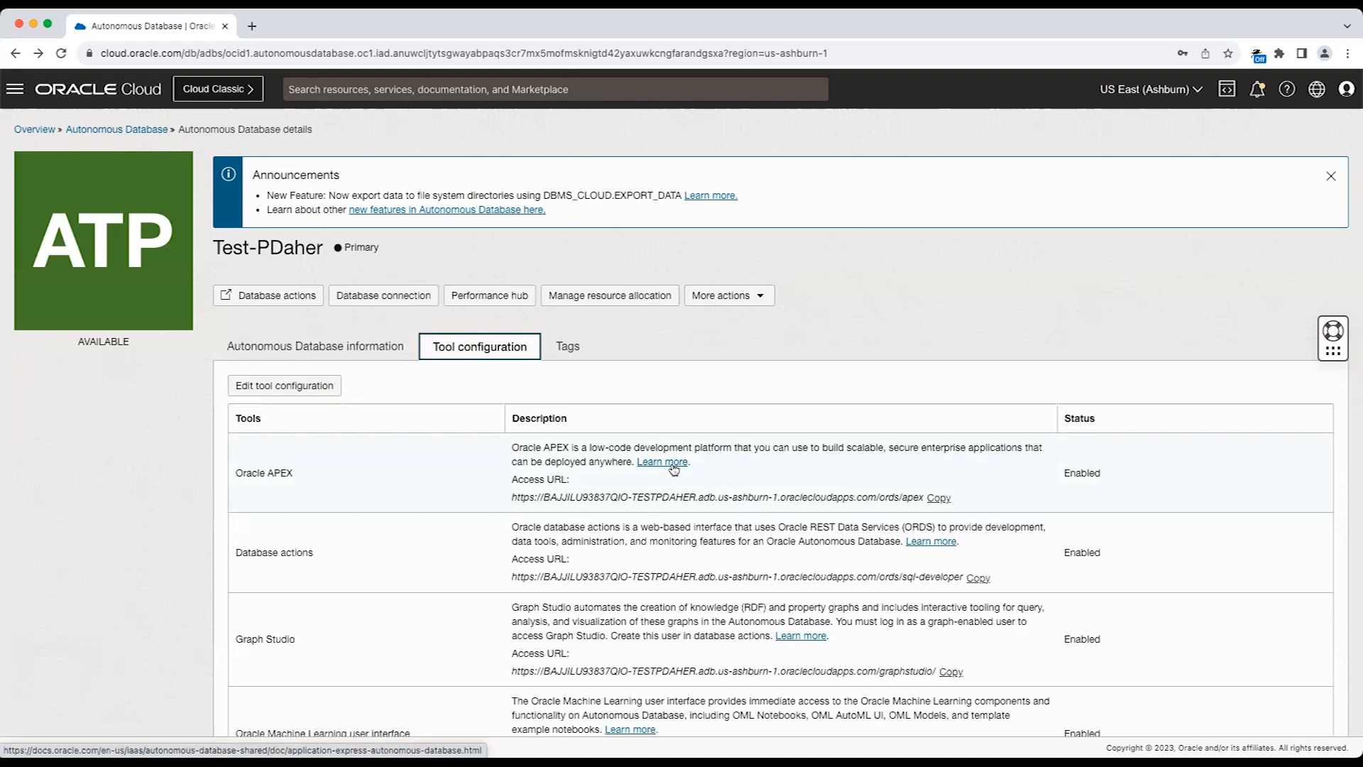
pyautogui.click(339, 355)
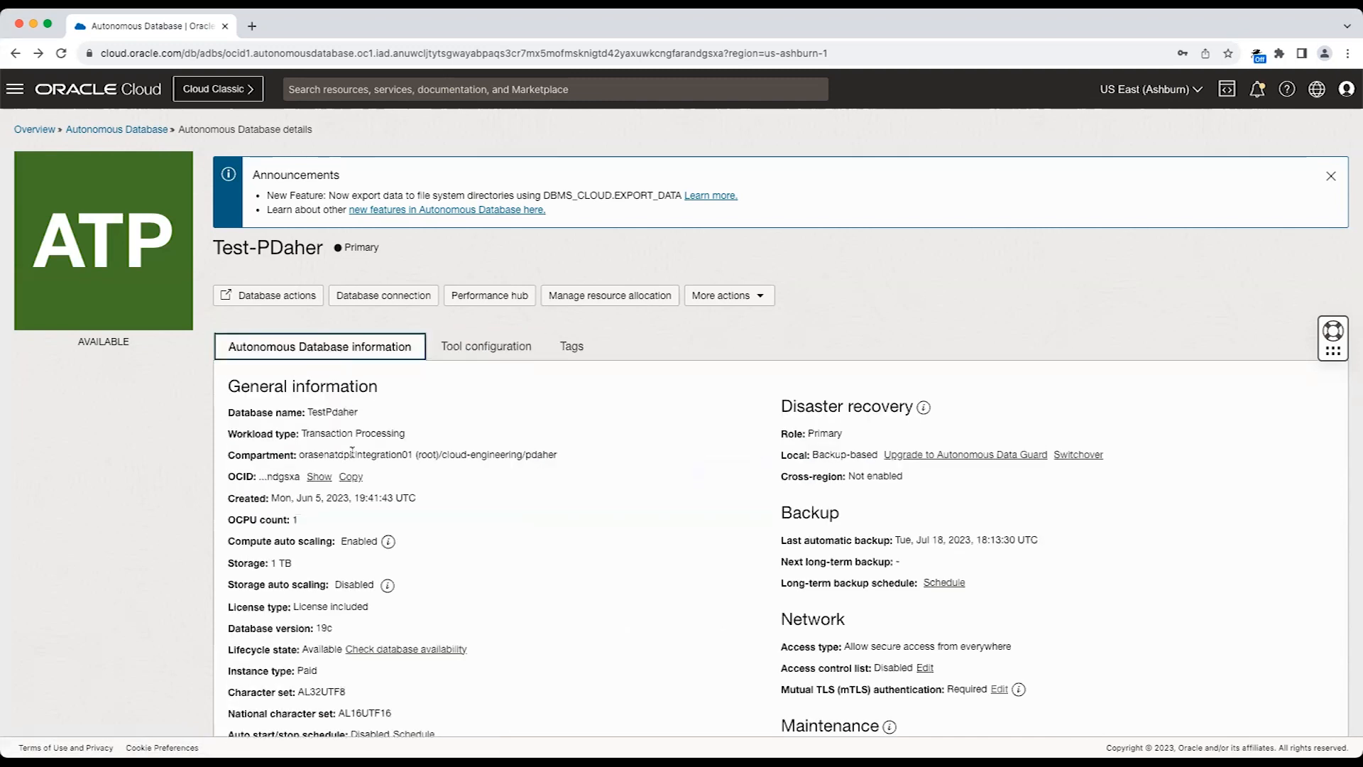
# Open the APEX instance linked to the Autonomous Database and launch APEX from it.
pyautogui.scroll(-5, 352, 452)
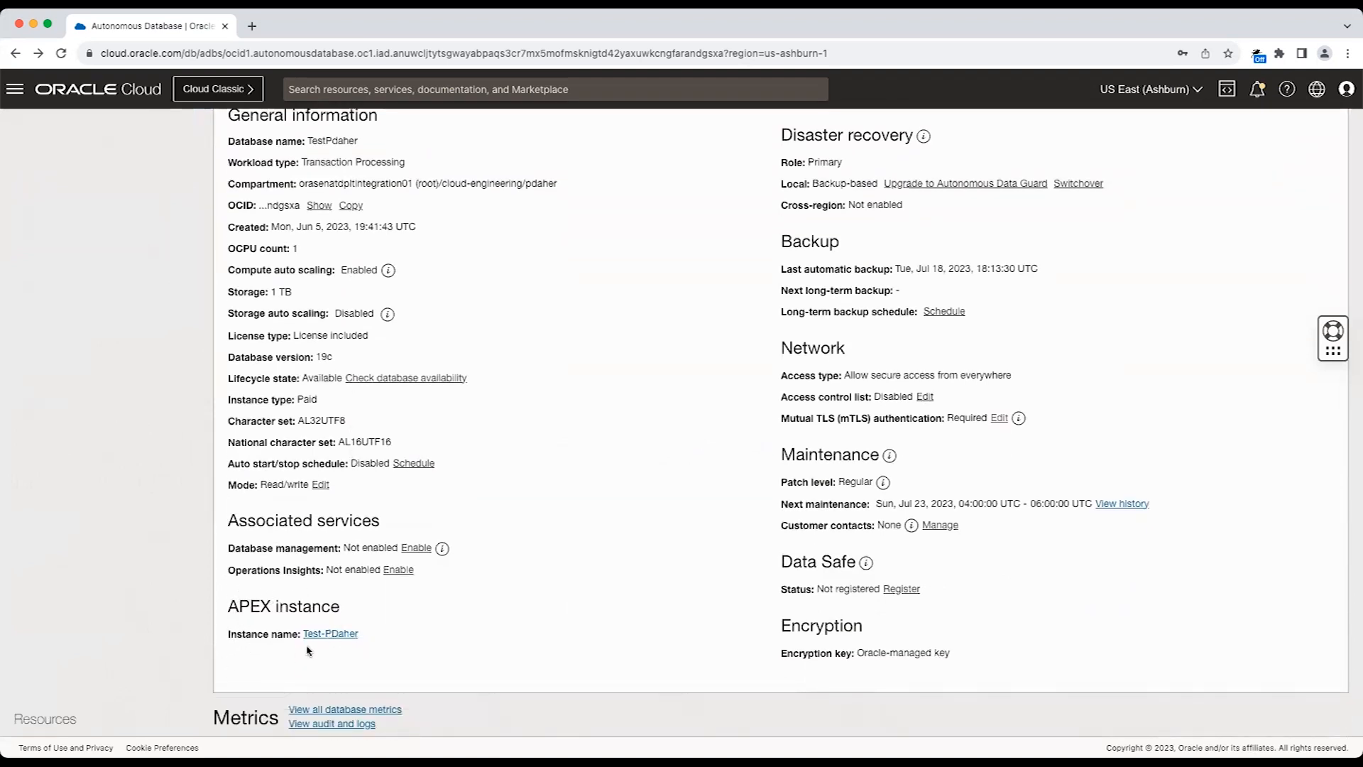
pyautogui.click(335, 642)
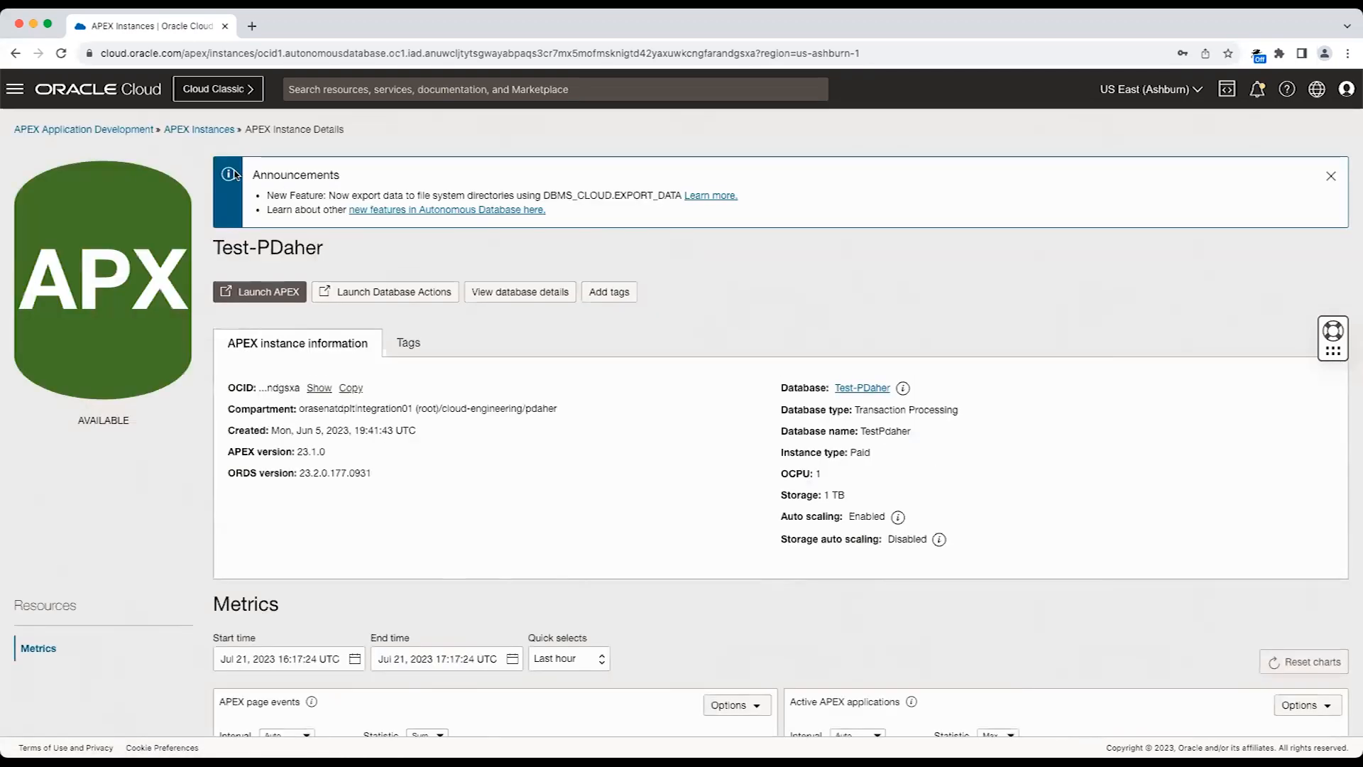
pyautogui.click(269, 294)
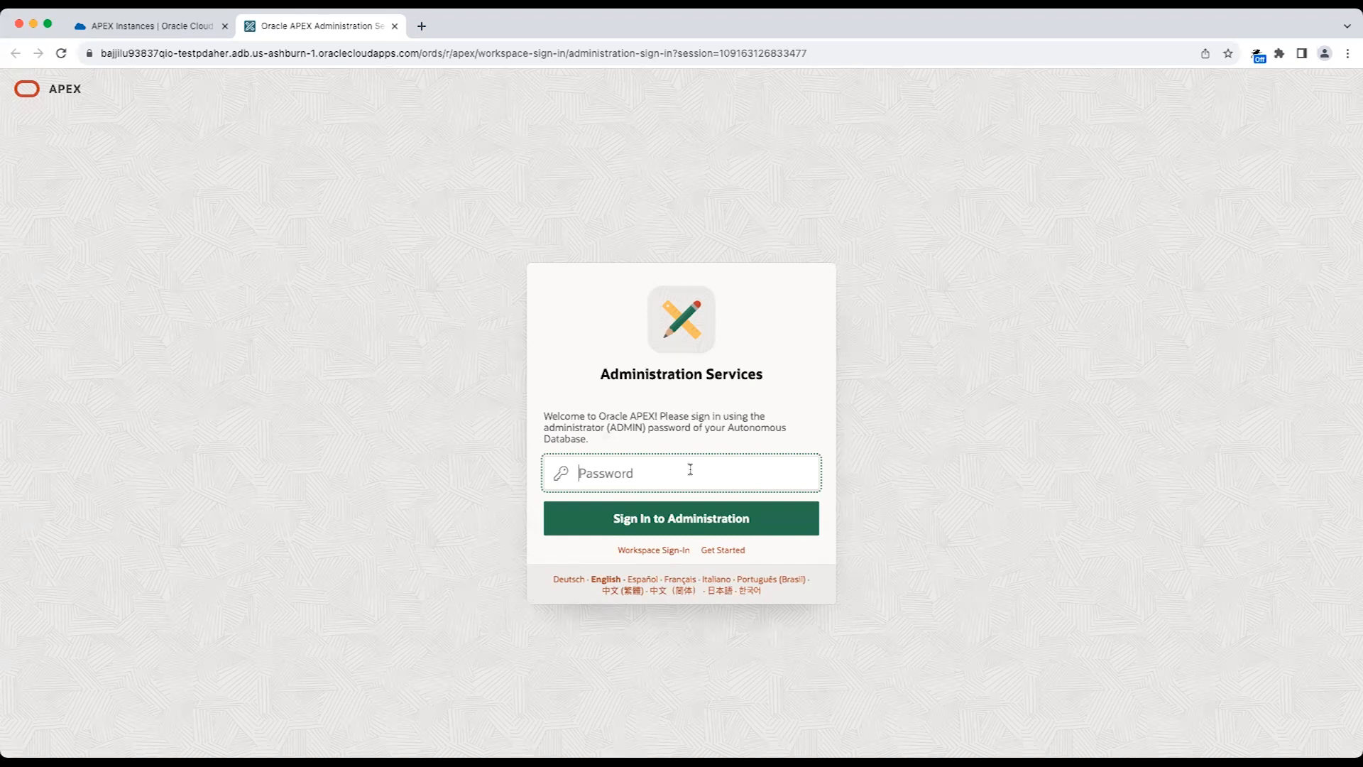
# Sign in to APEX Administration Services with the database administrator password.
pyautogui.write('••••••••••••')
pyautogui.press('Return')
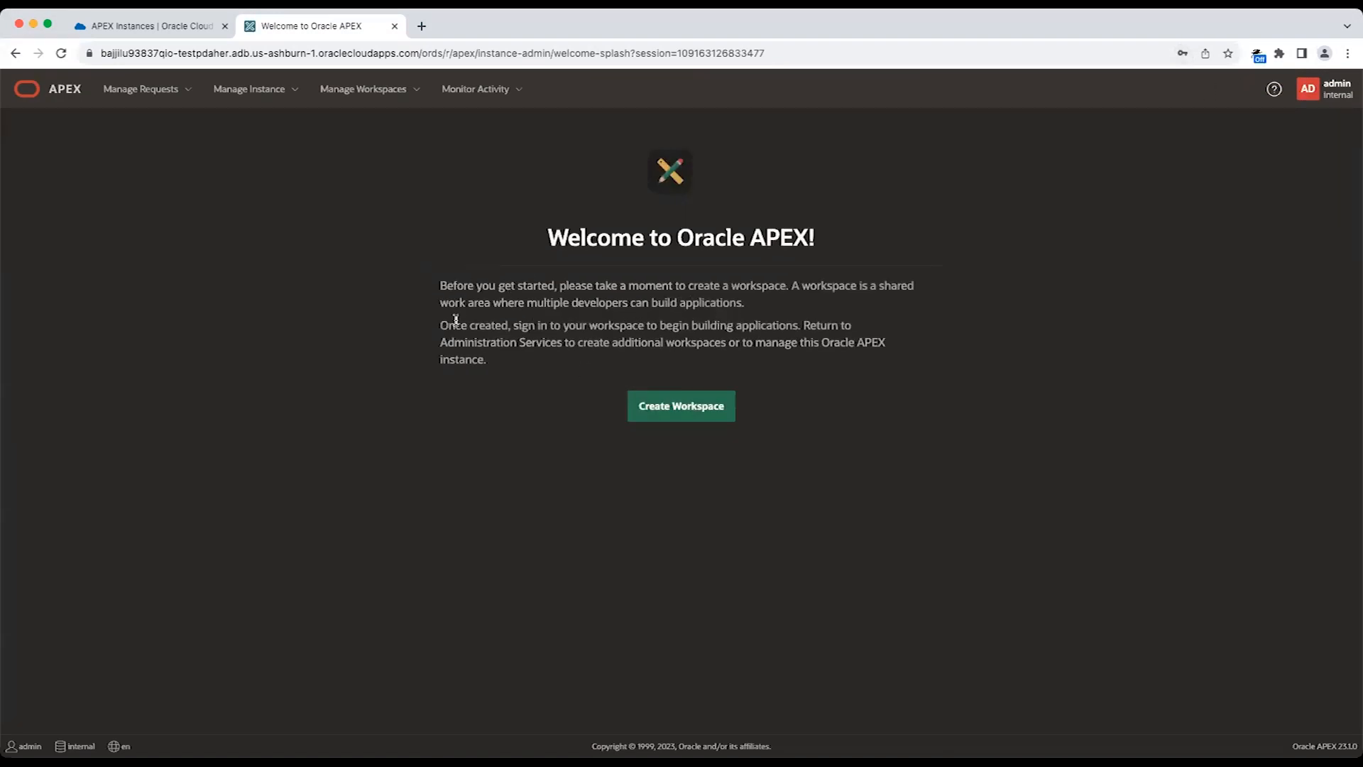
# Create a workspace on a new schema with workspace name DEMO, username DEMO and a workspace password.
pyautogui.click(705, 406)
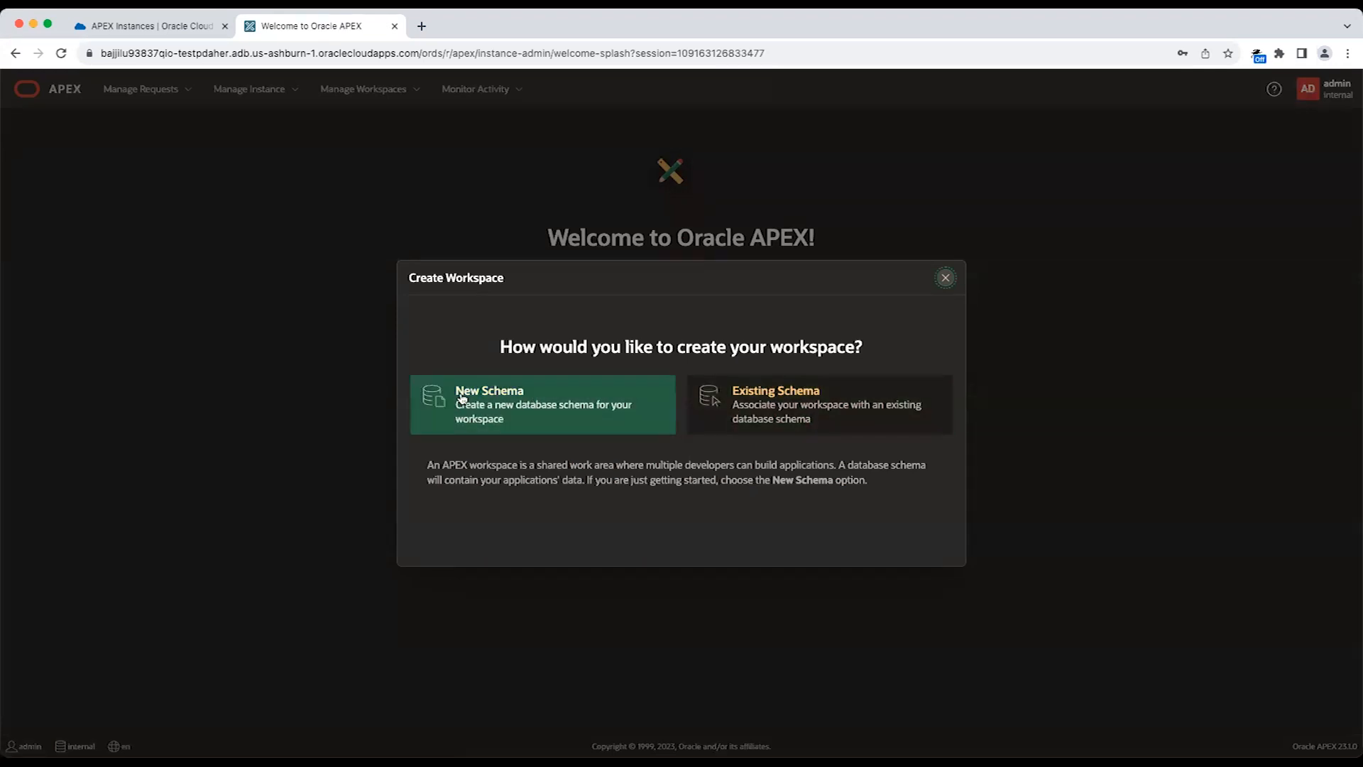
pyautogui.click(538, 426)
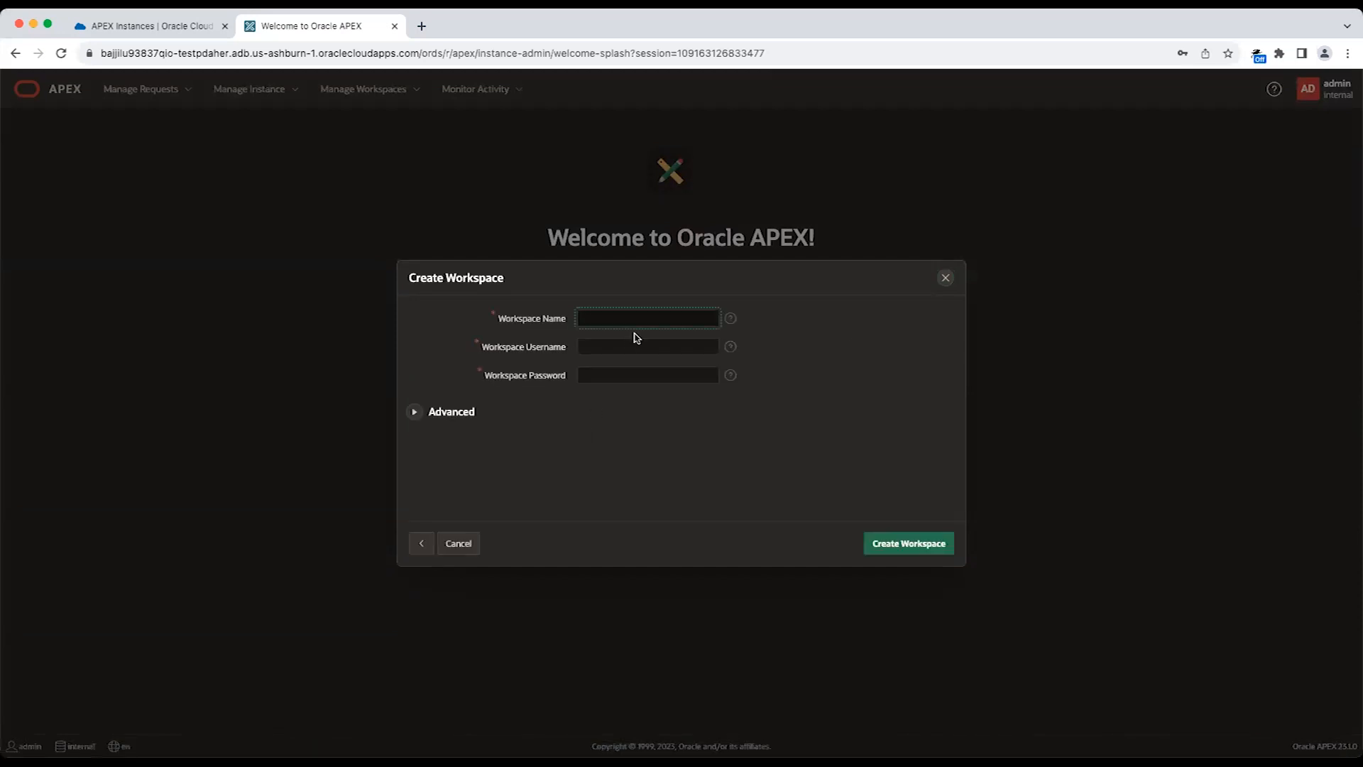
pyautogui.write('DEMO')
pyautogui.press('Tab')
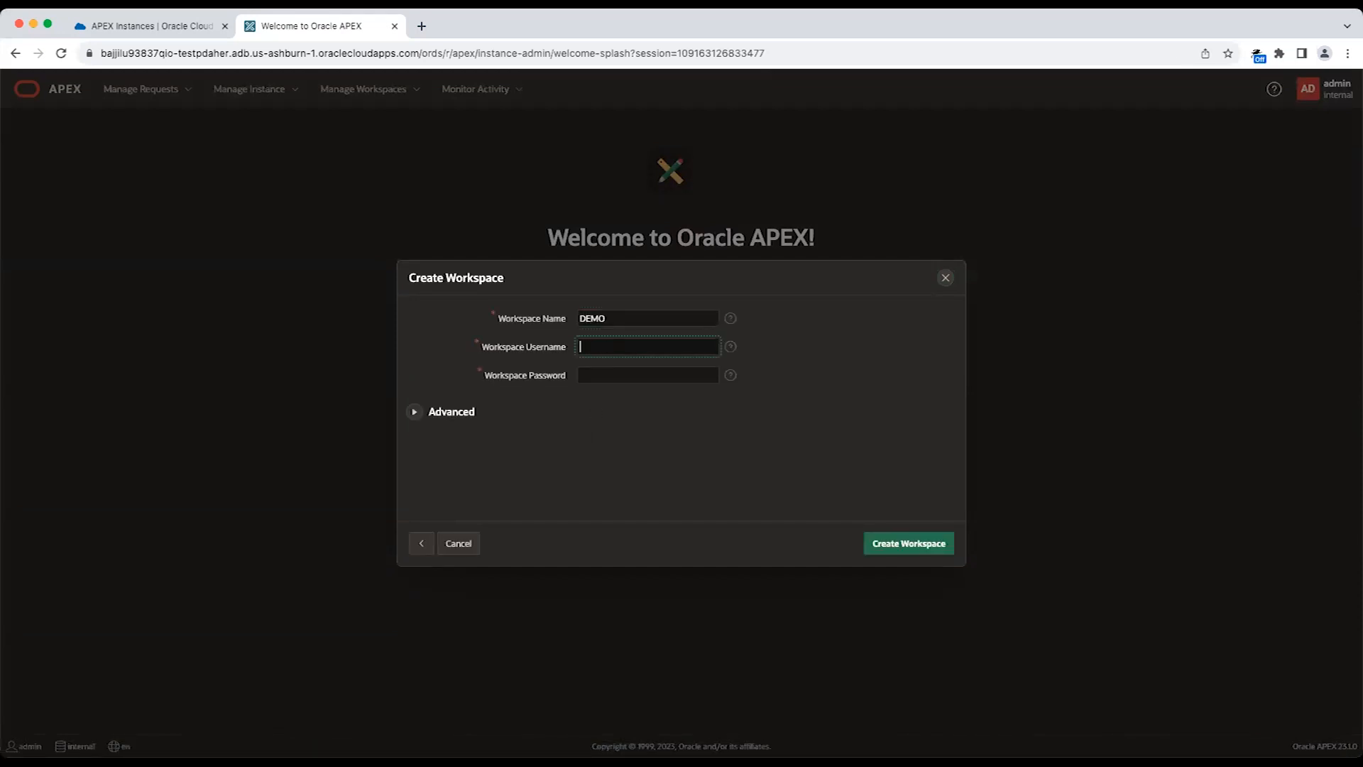
pyautogui.write('DEMO')
pyautogui.press('Tab')
pyautogui.write('***********')
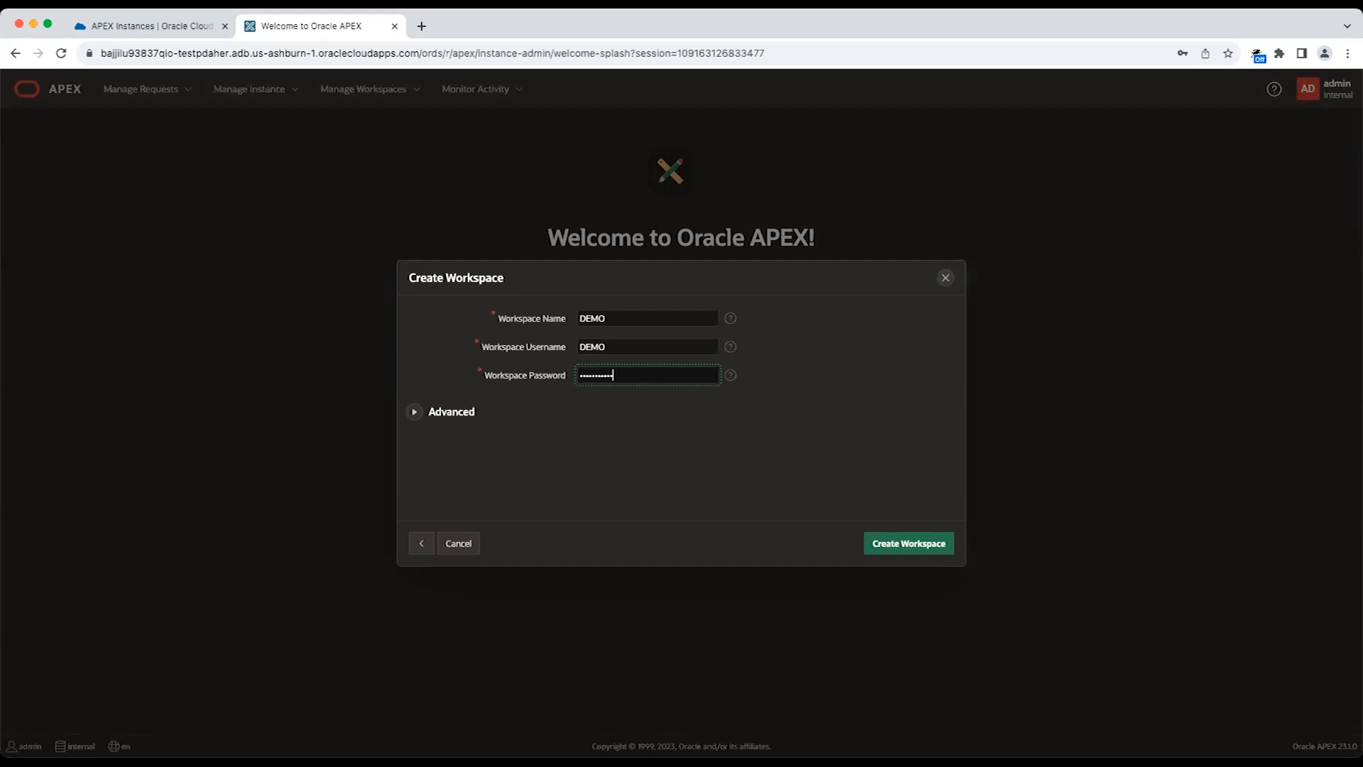
pyautogui.write('*')
pyautogui.click(888, 545)
pyautogui.click(893, 534)
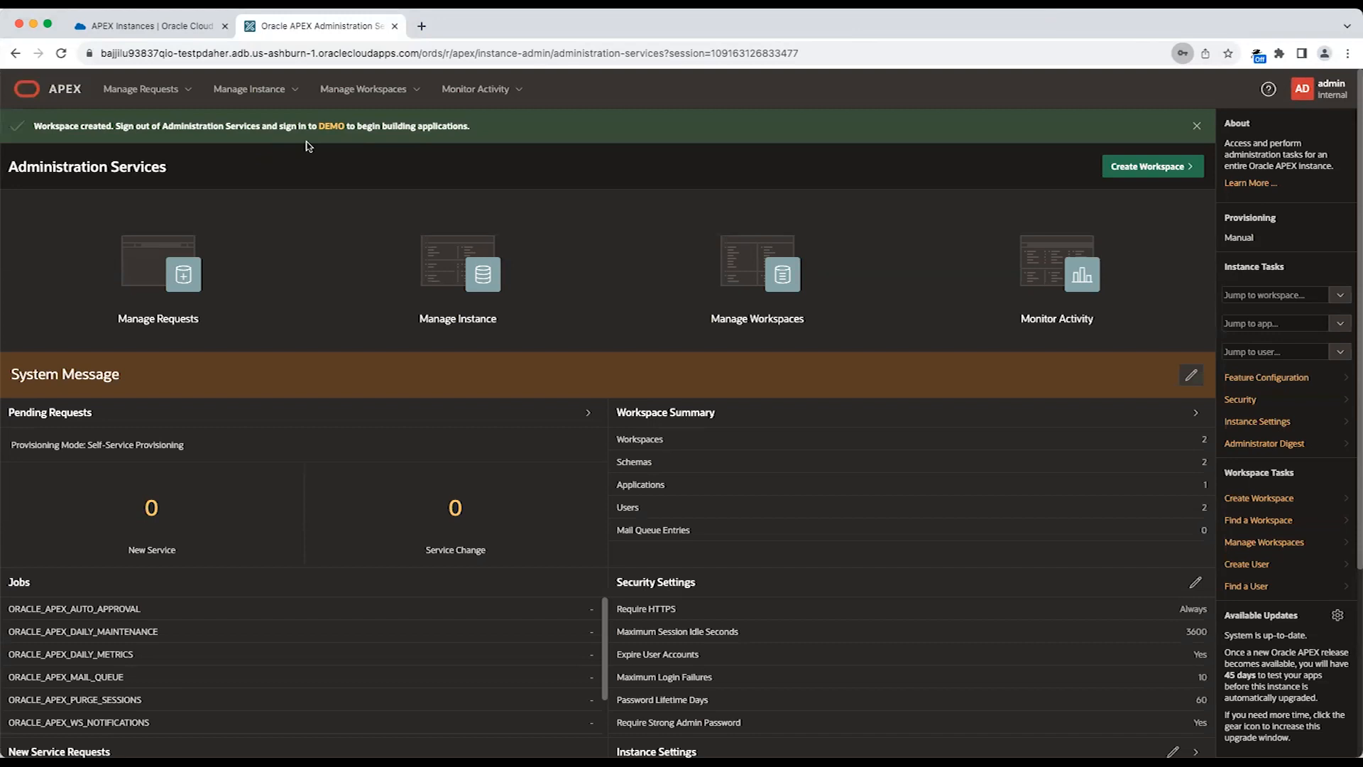
# Go to the DEMO workspace's sign-in page and sign in as DEMO with the workspace password.
pyautogui.click(332, 127)
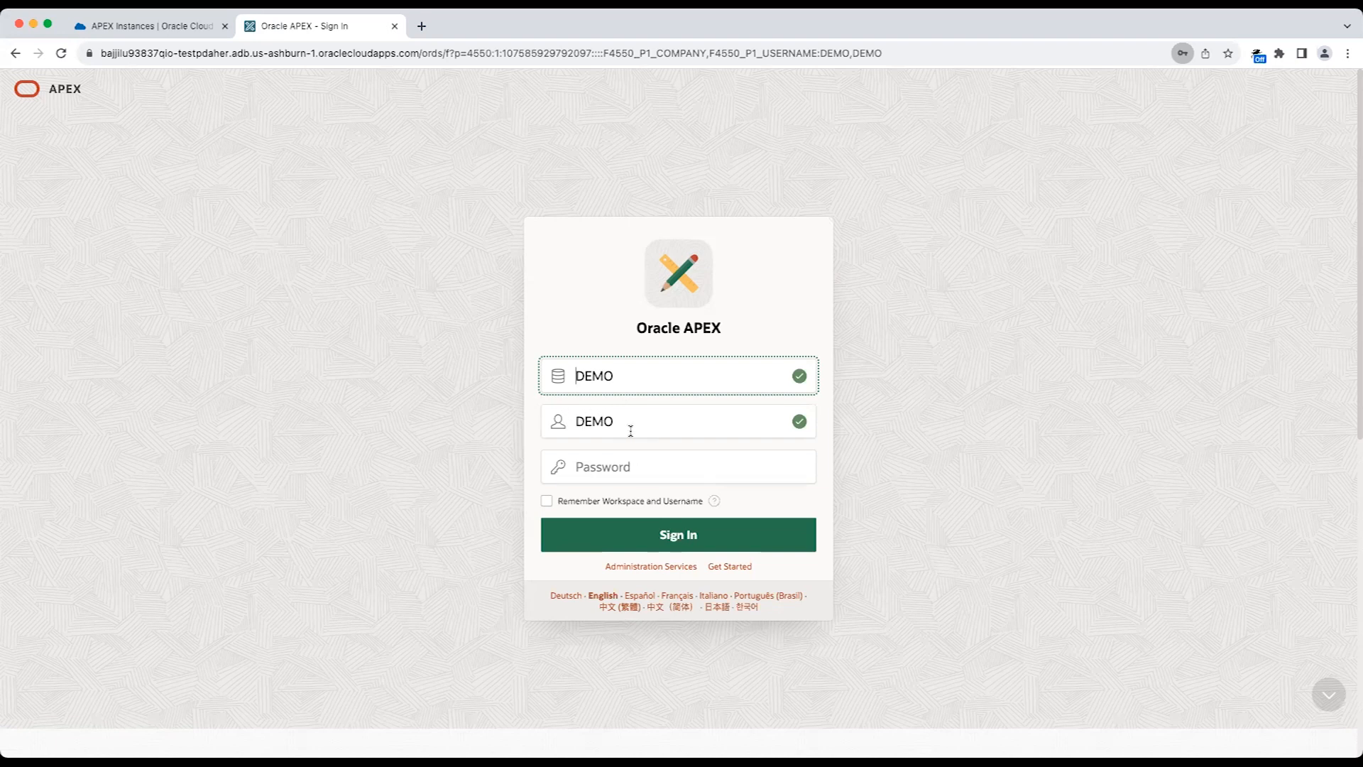
pyautogui.click(610, 460)
pyautogui.write('•••••••••')
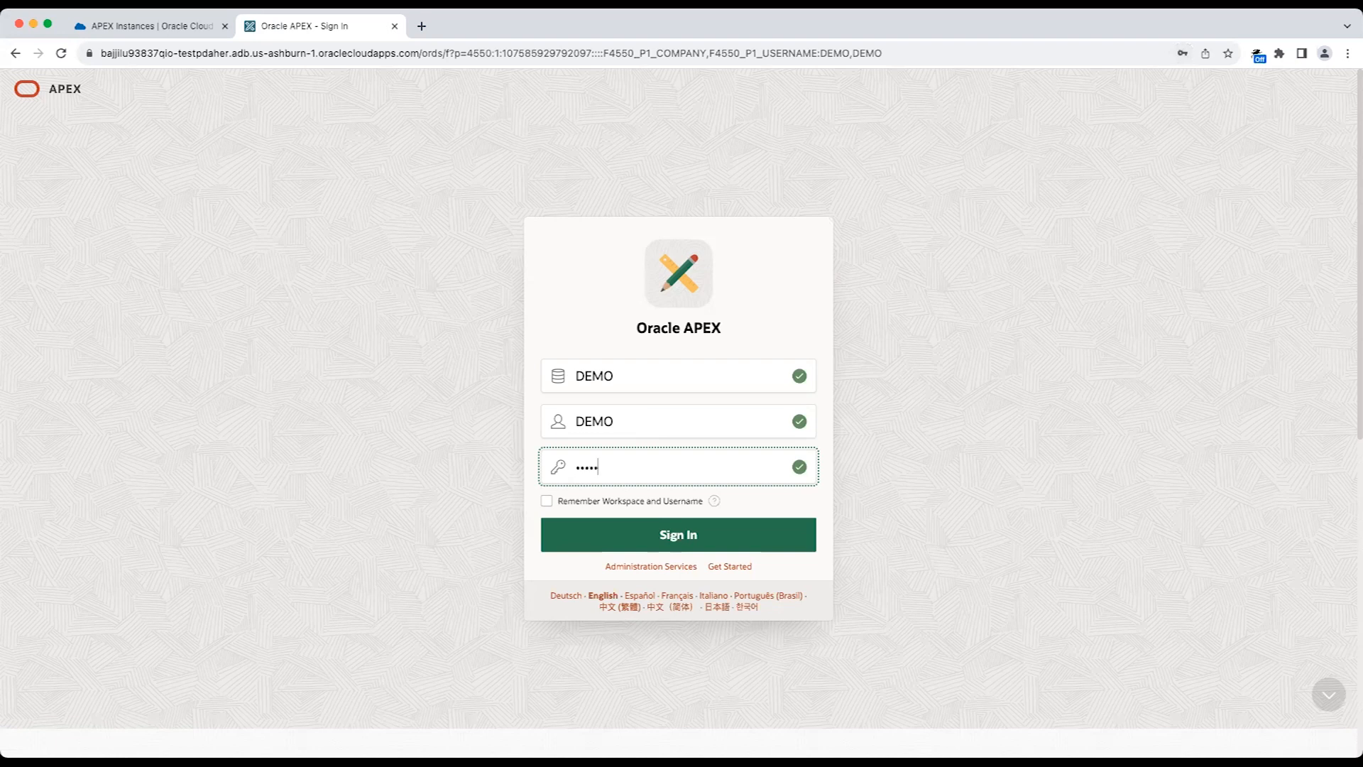
pyautogui.write('•••')
pyautogui.press('Return')
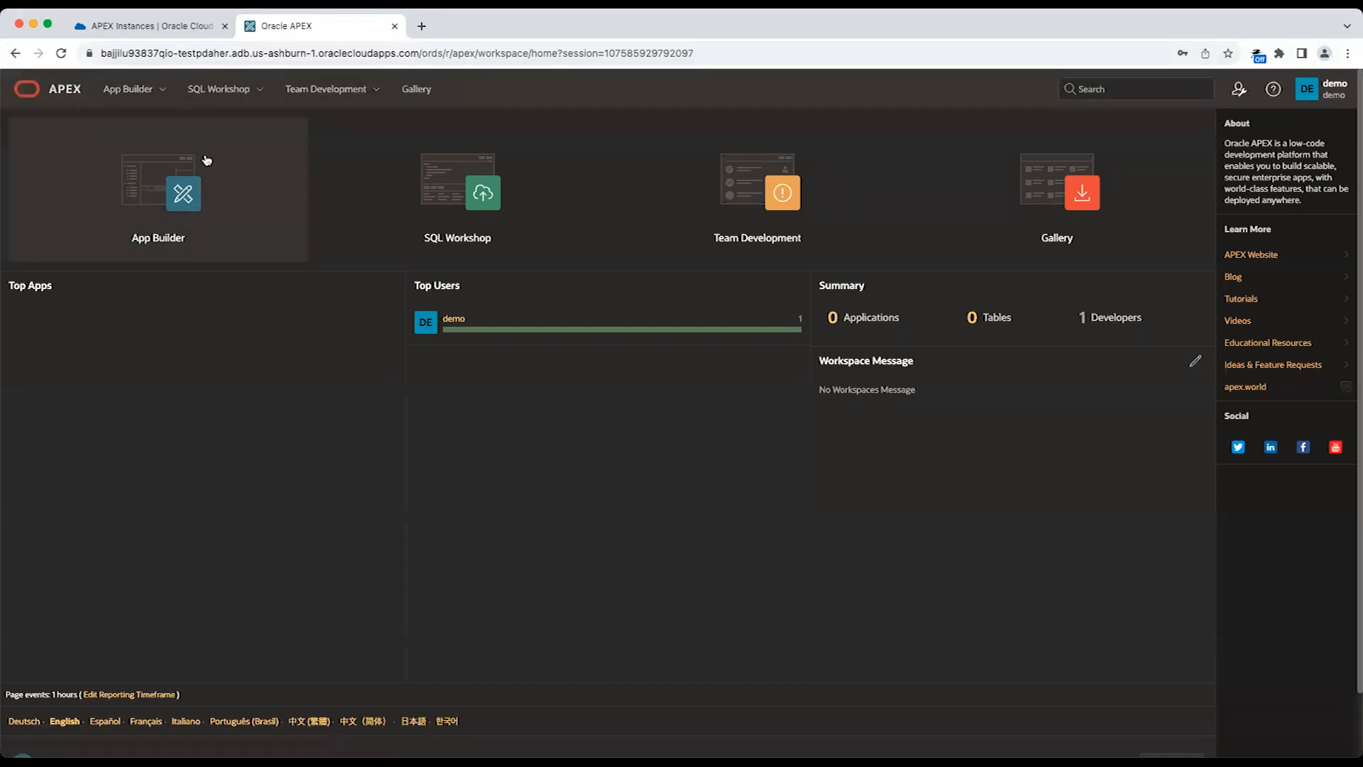
# Examine the App Builder and its Workspace Utilities, and return to the workspace home page.
pyautogui.click(187, 219)
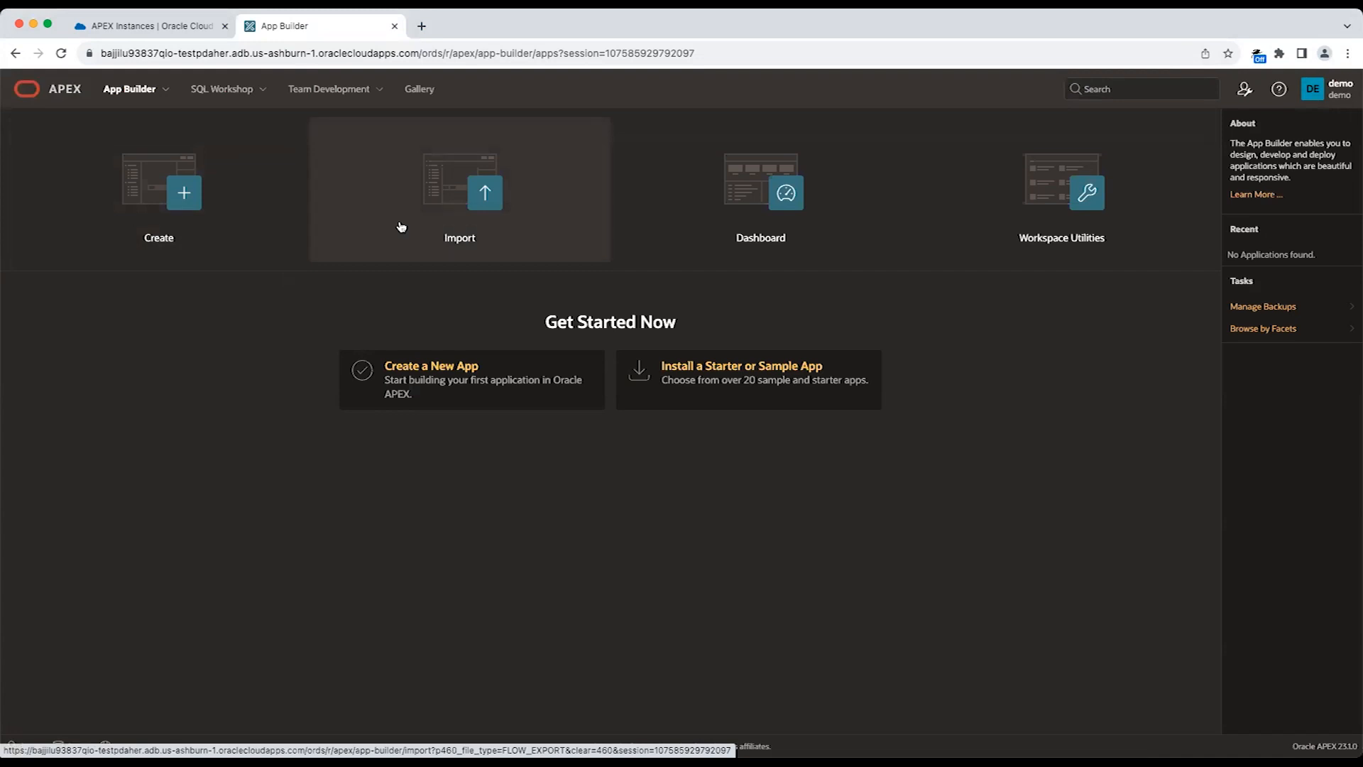
pyautogui.click(1025, 219)
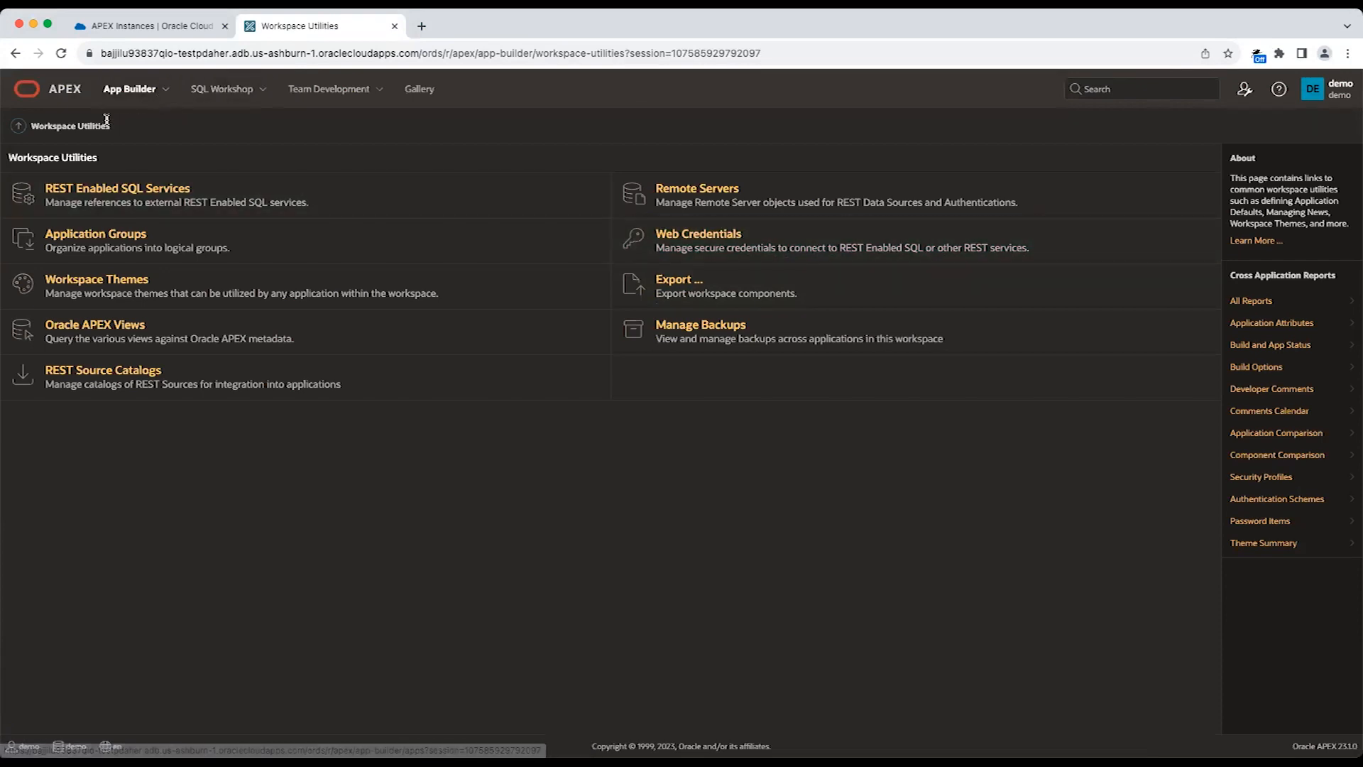
pyautogui.click(129, 88)
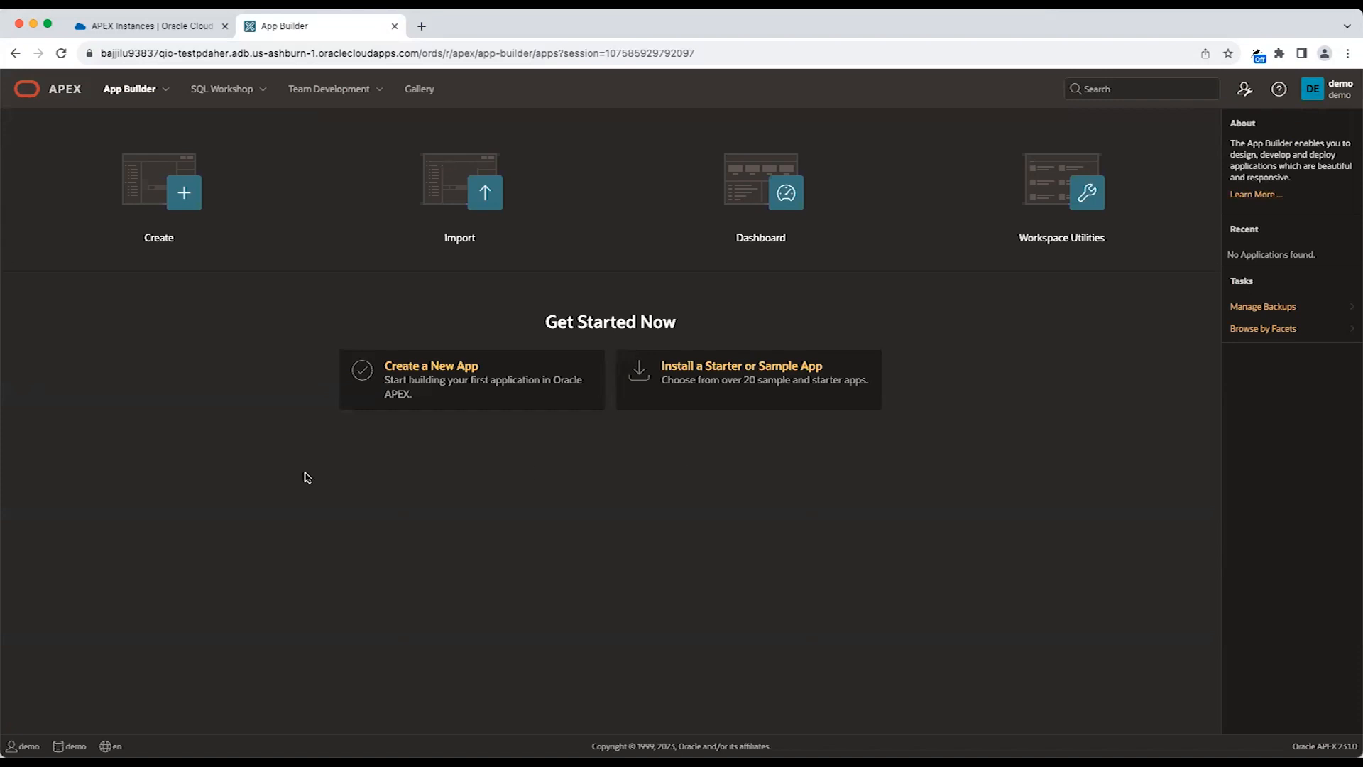
pyautogui.click(69, 96)
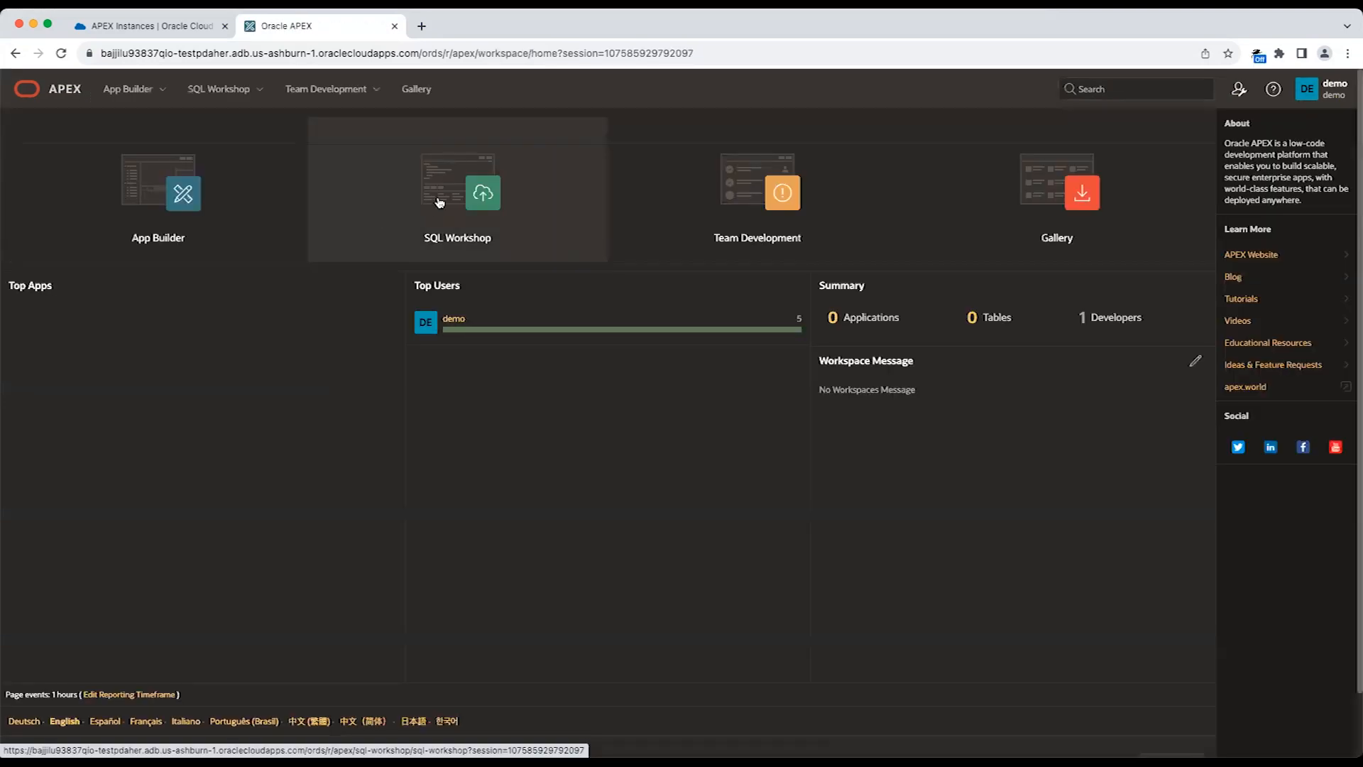
# Explore the SQL Workshop's Object Browser and the data types offered for a new table's columns, without creating a table.
pyautogui.click(455, 204)
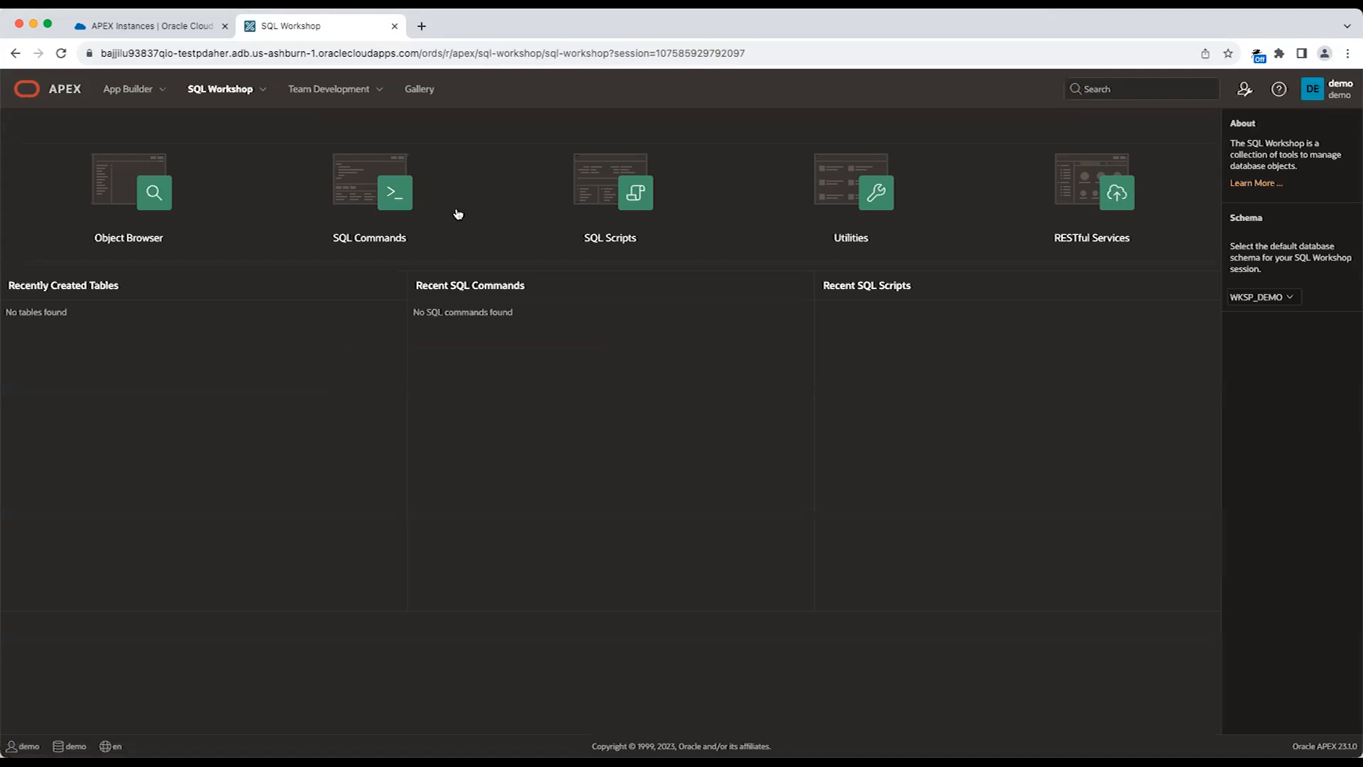
pyautogui.click(189, 214)
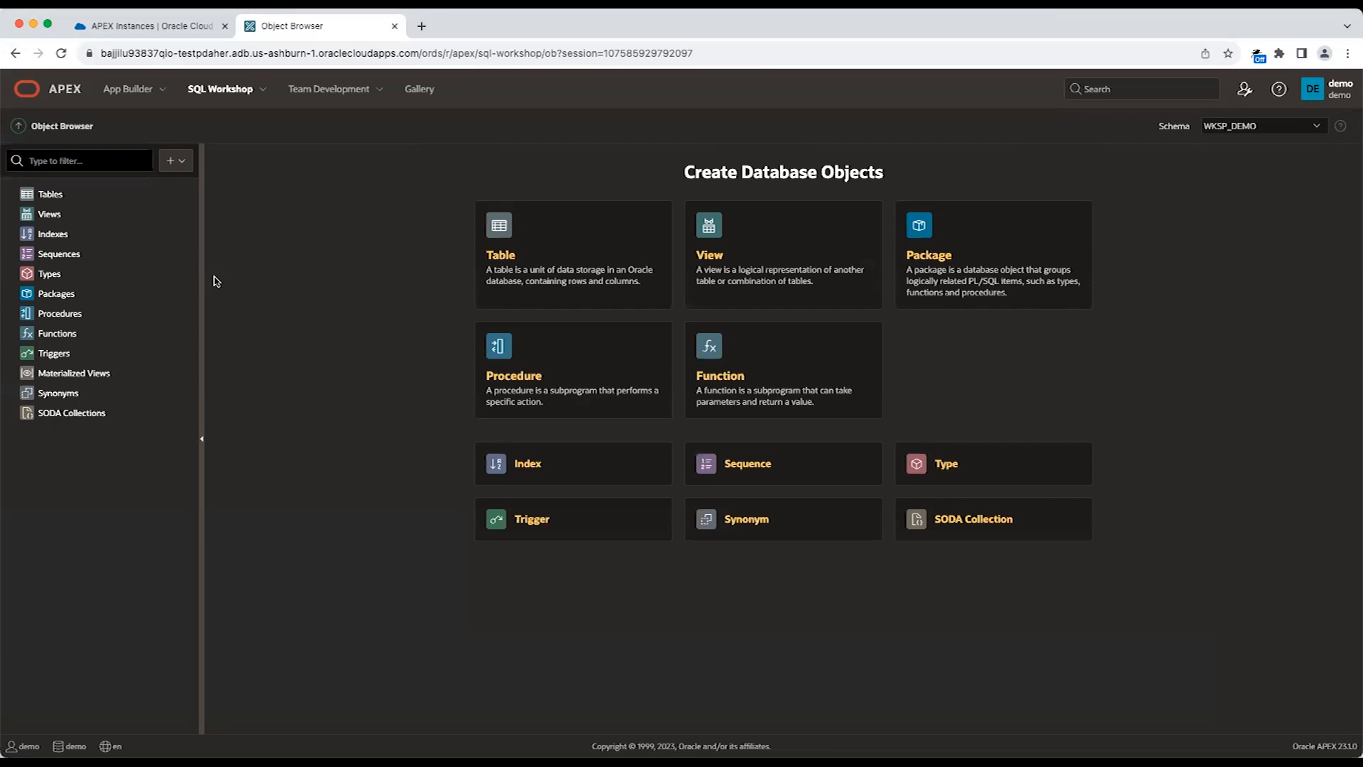
pyautogui.click(552, 270)
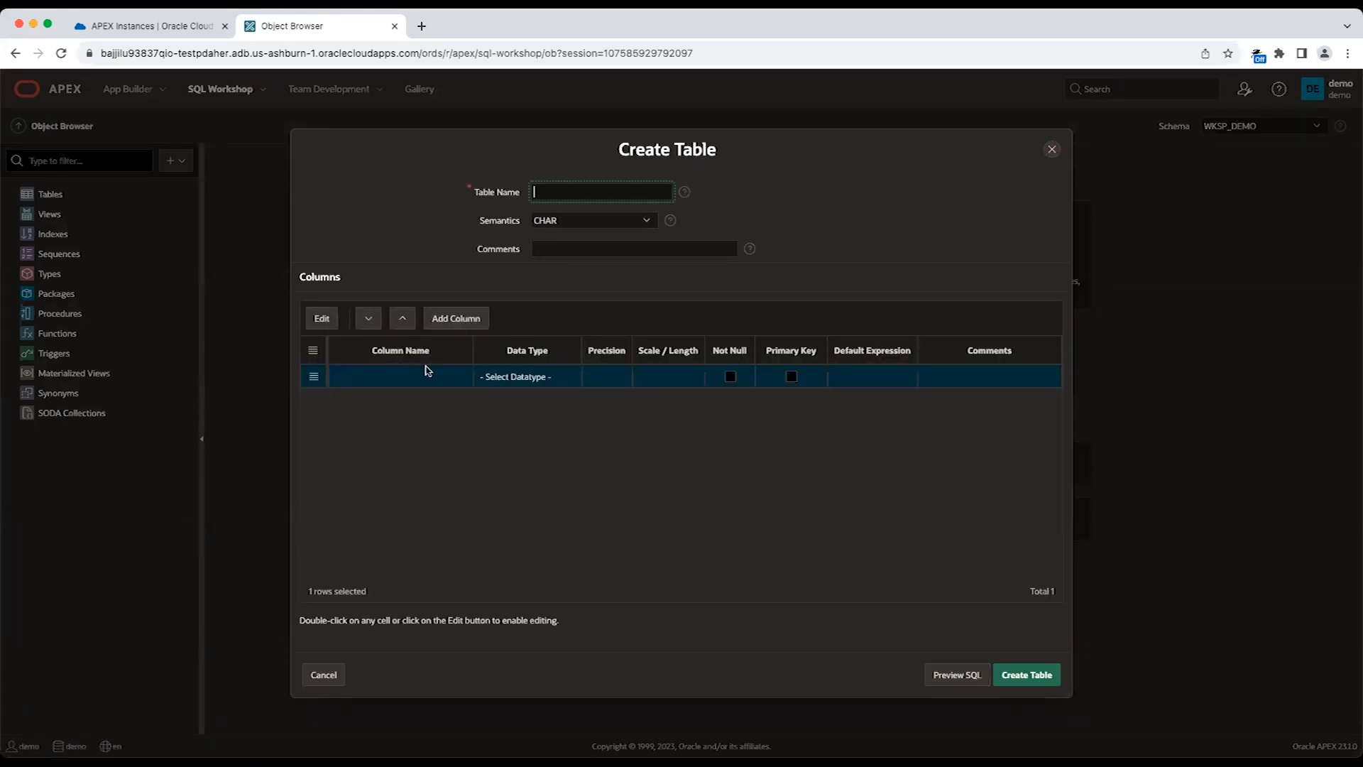
pyautogui.doubleClick(567, 382)
pyautogui.click(566, 379)
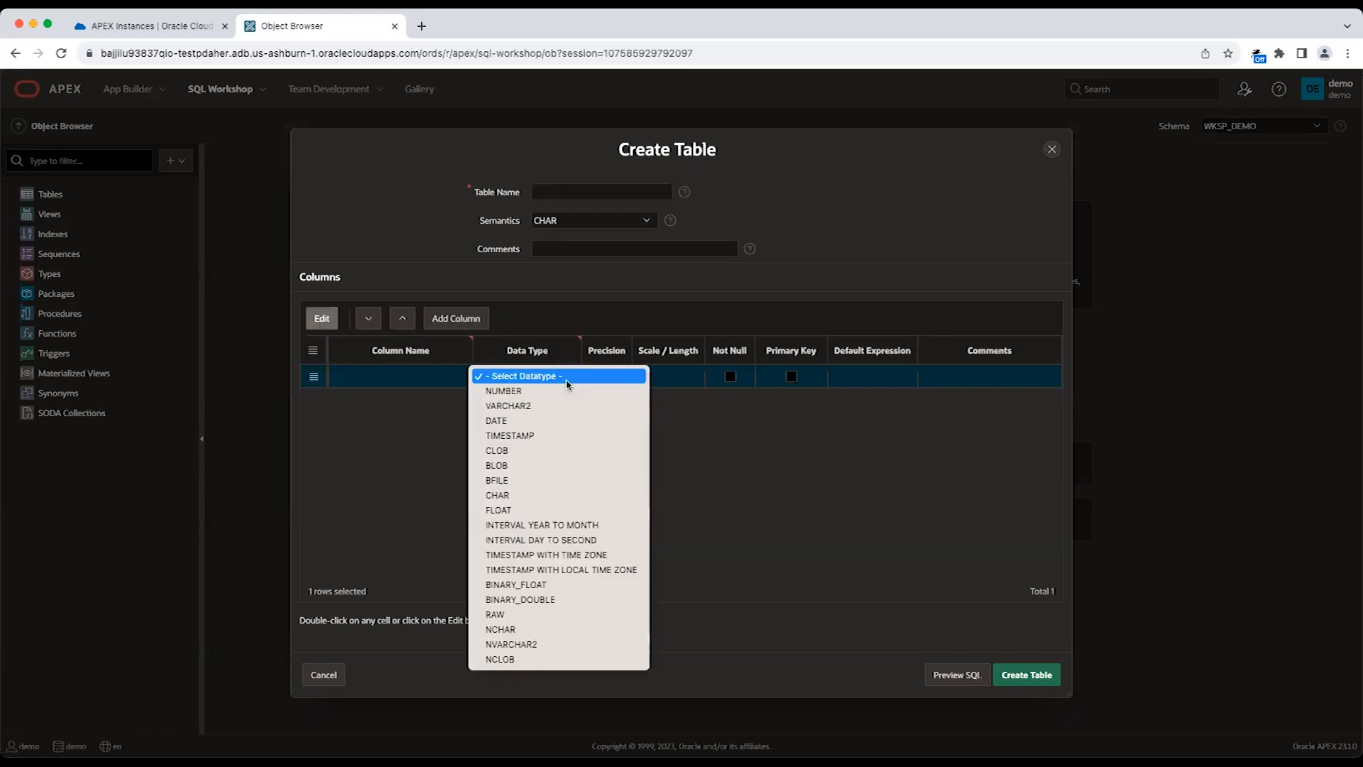
pyautogui.click(694, 418)
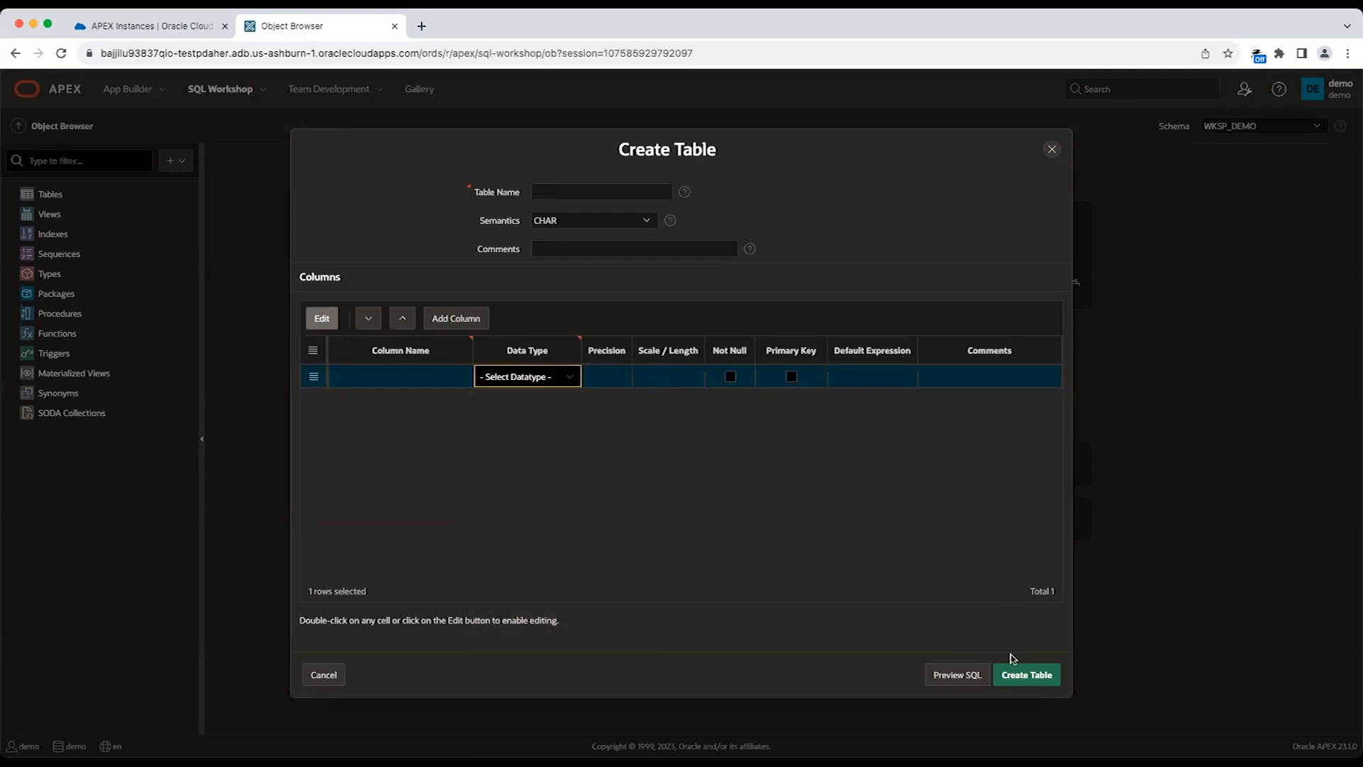
pyautogui.click(1053, 156)
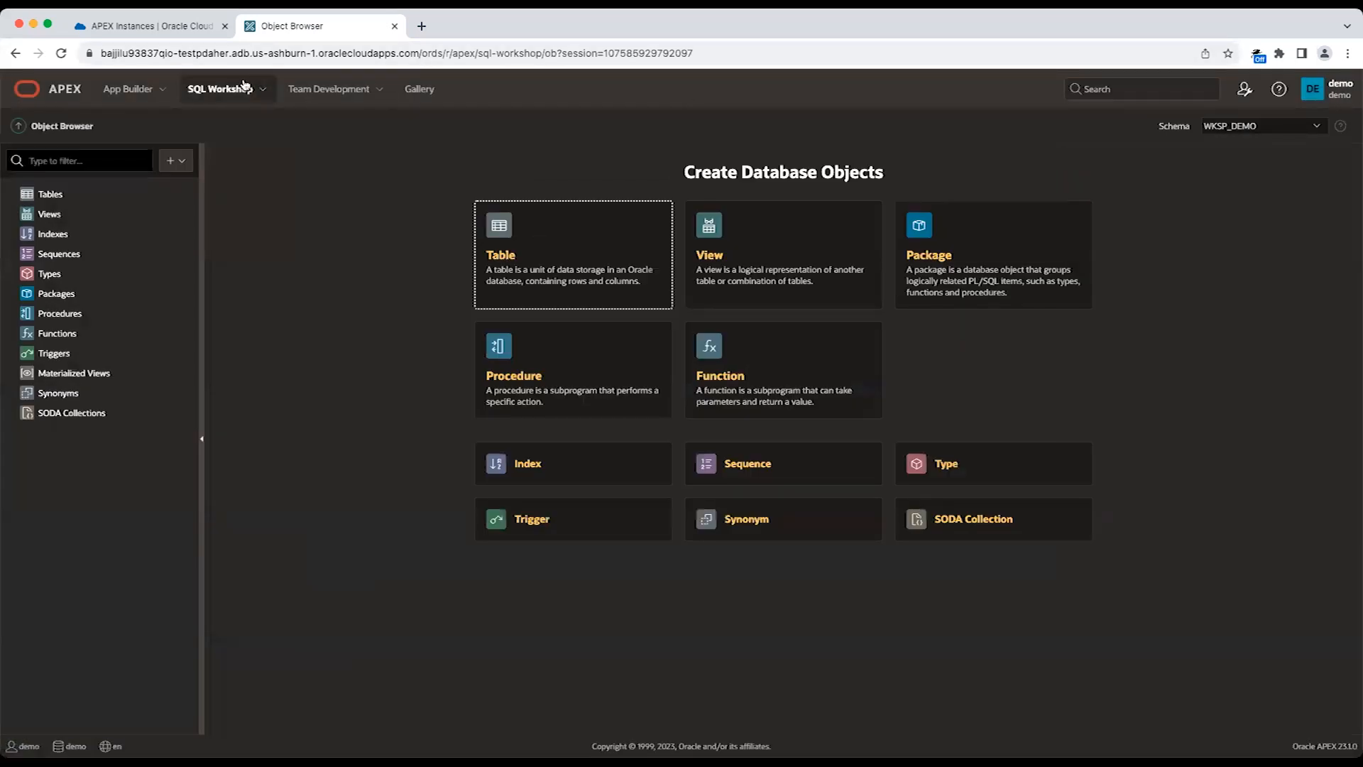
pyautogui.click(239, 86)
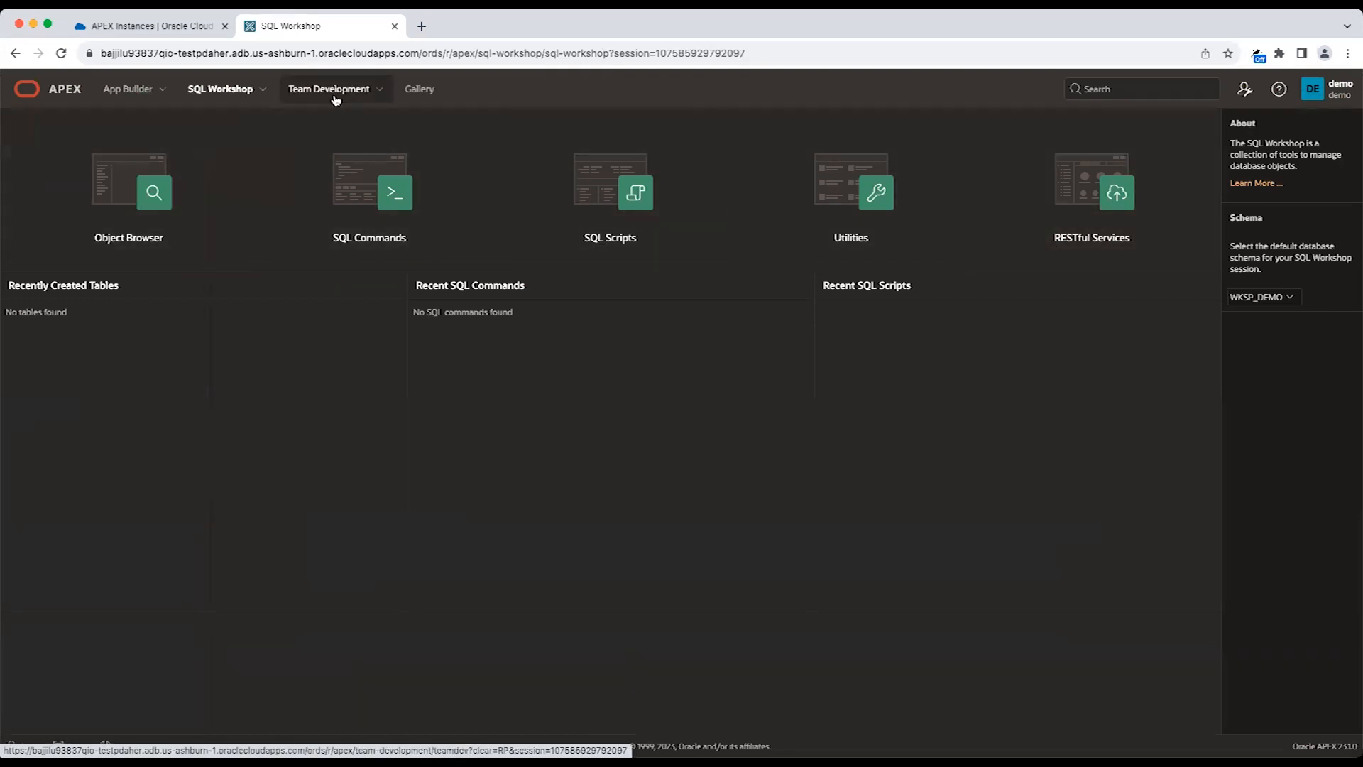
# Complete the Team Development setup with sample labels, templates and milestones, using Italiano as the sample data language.
pyautogui.click(56, 89)
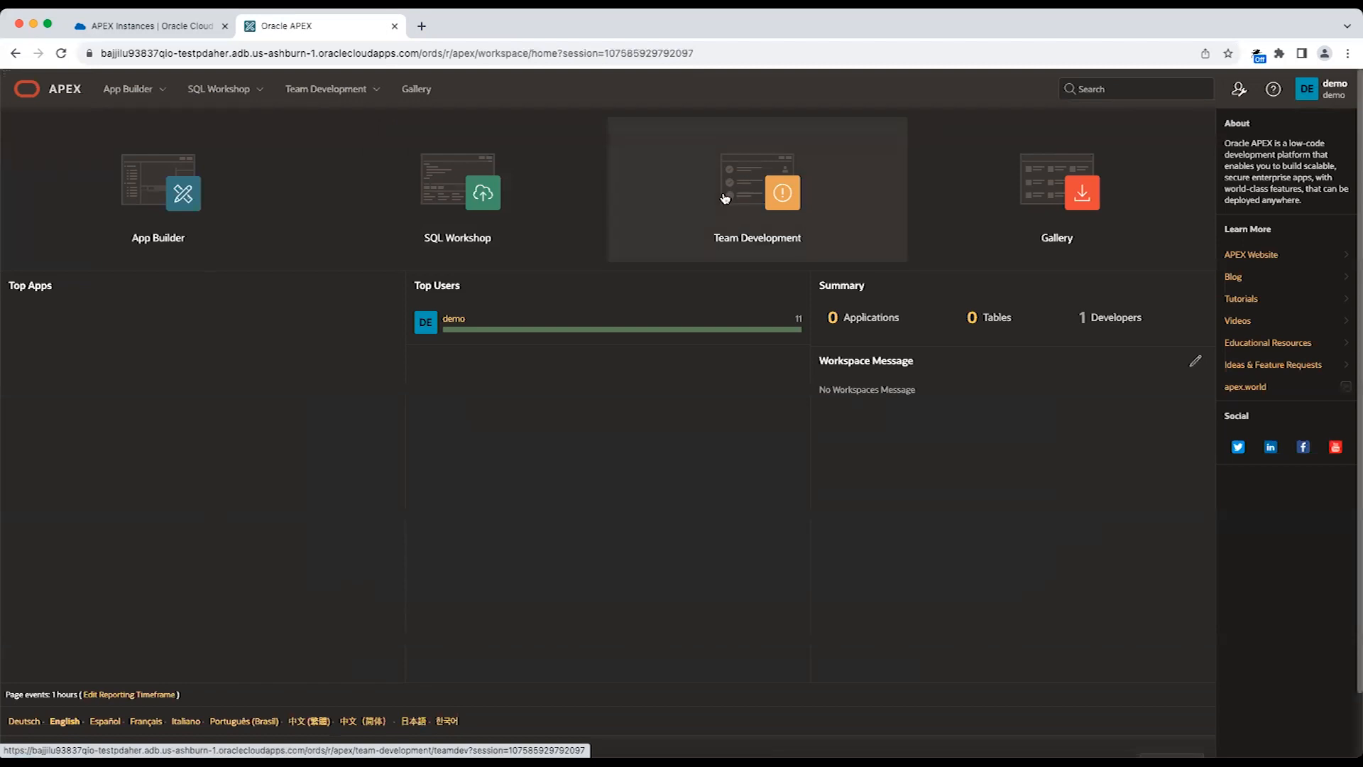
pyautogui.click(731, 210)
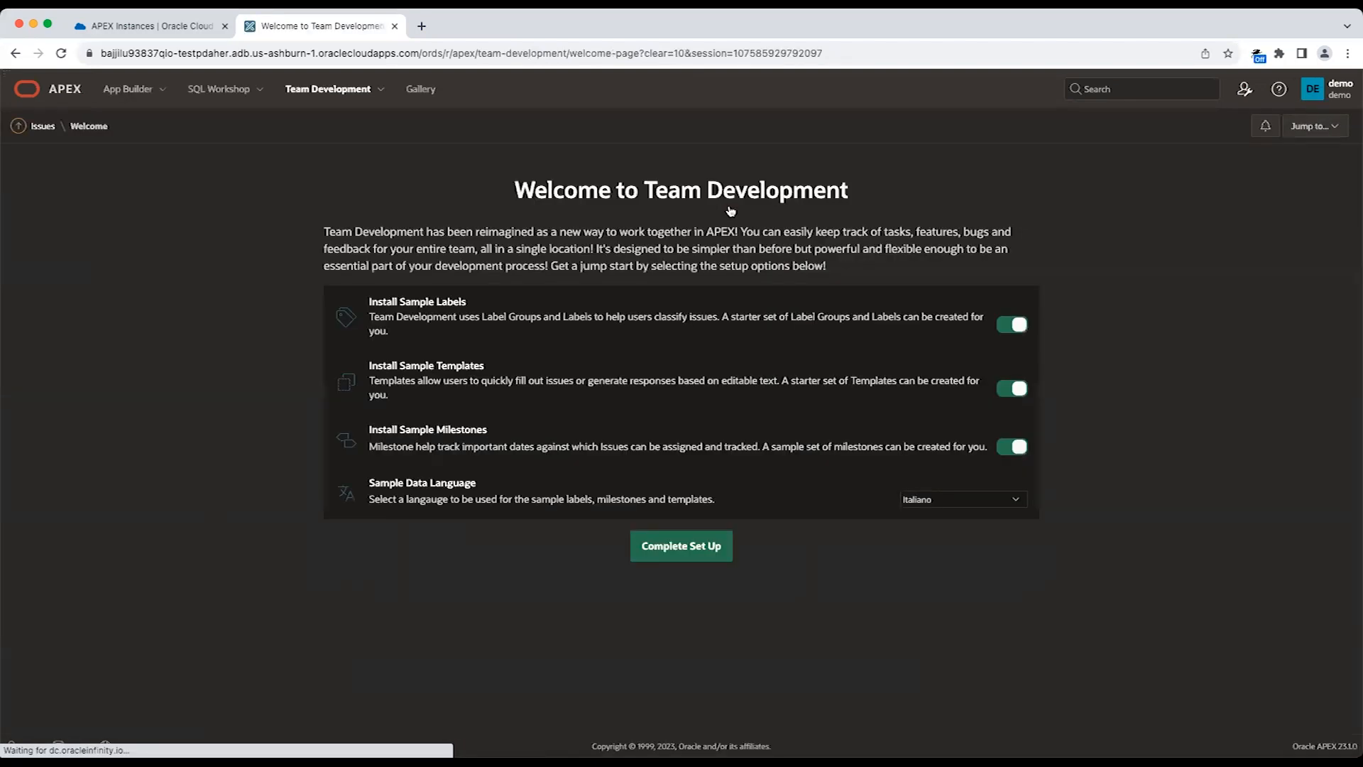
pyautogui.click(679, 550)
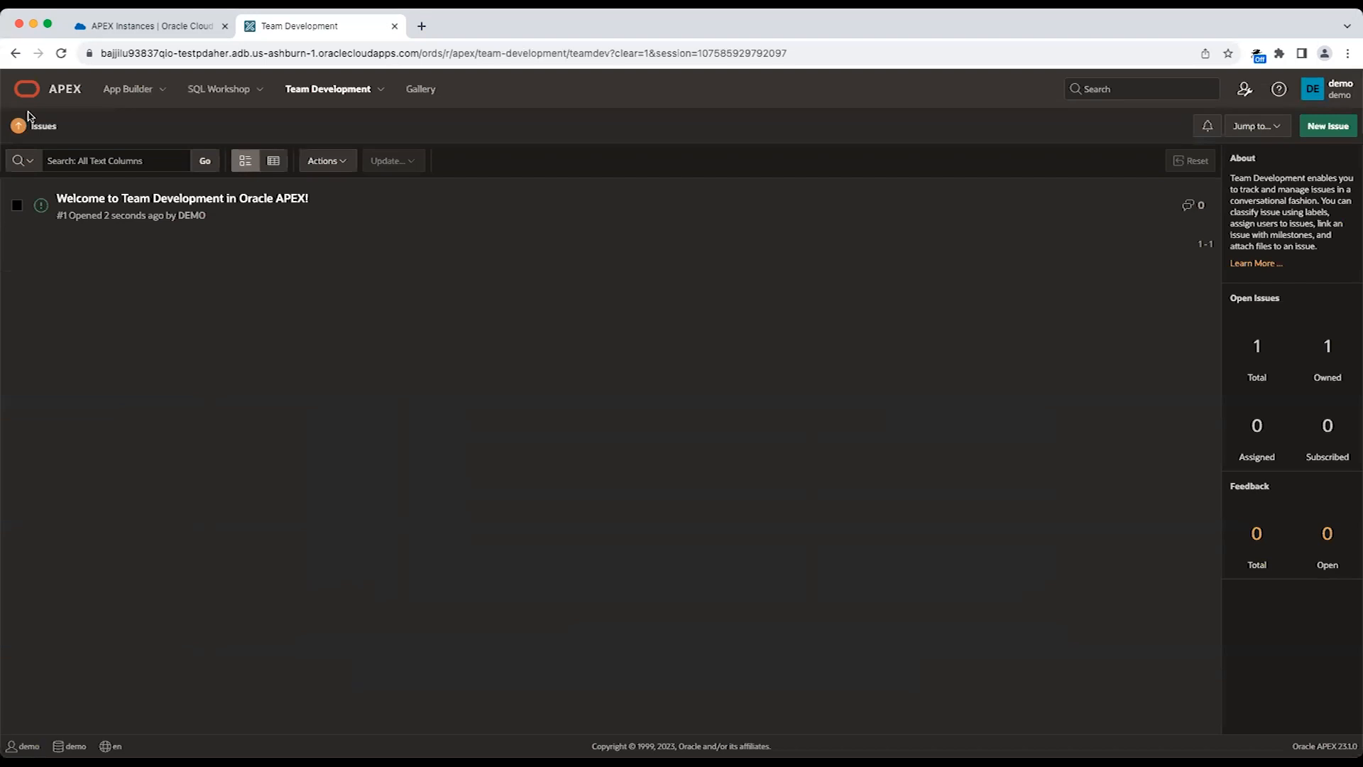
# Browse the sample apps and starter apps available in the Gallery.
pyautogui.click(55, 100)
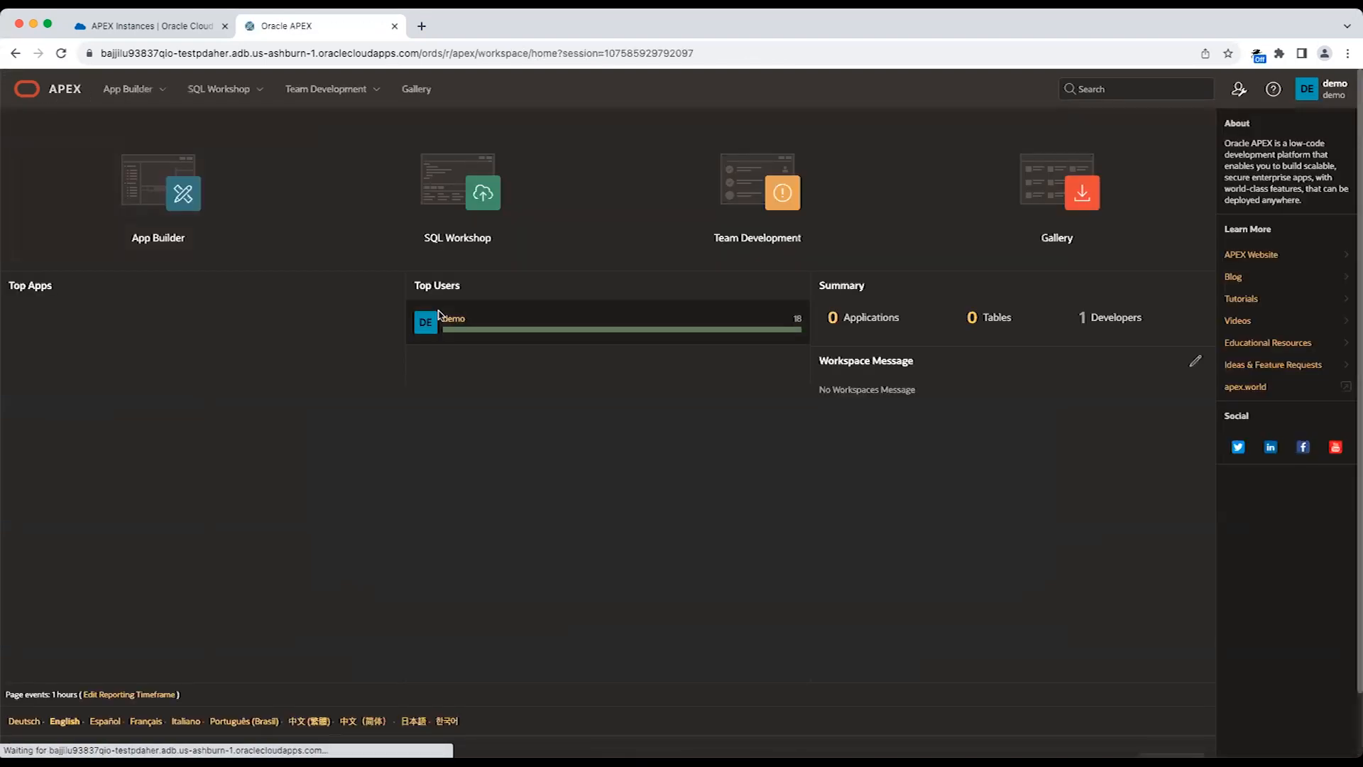
pyautogui.click(1065, 241)
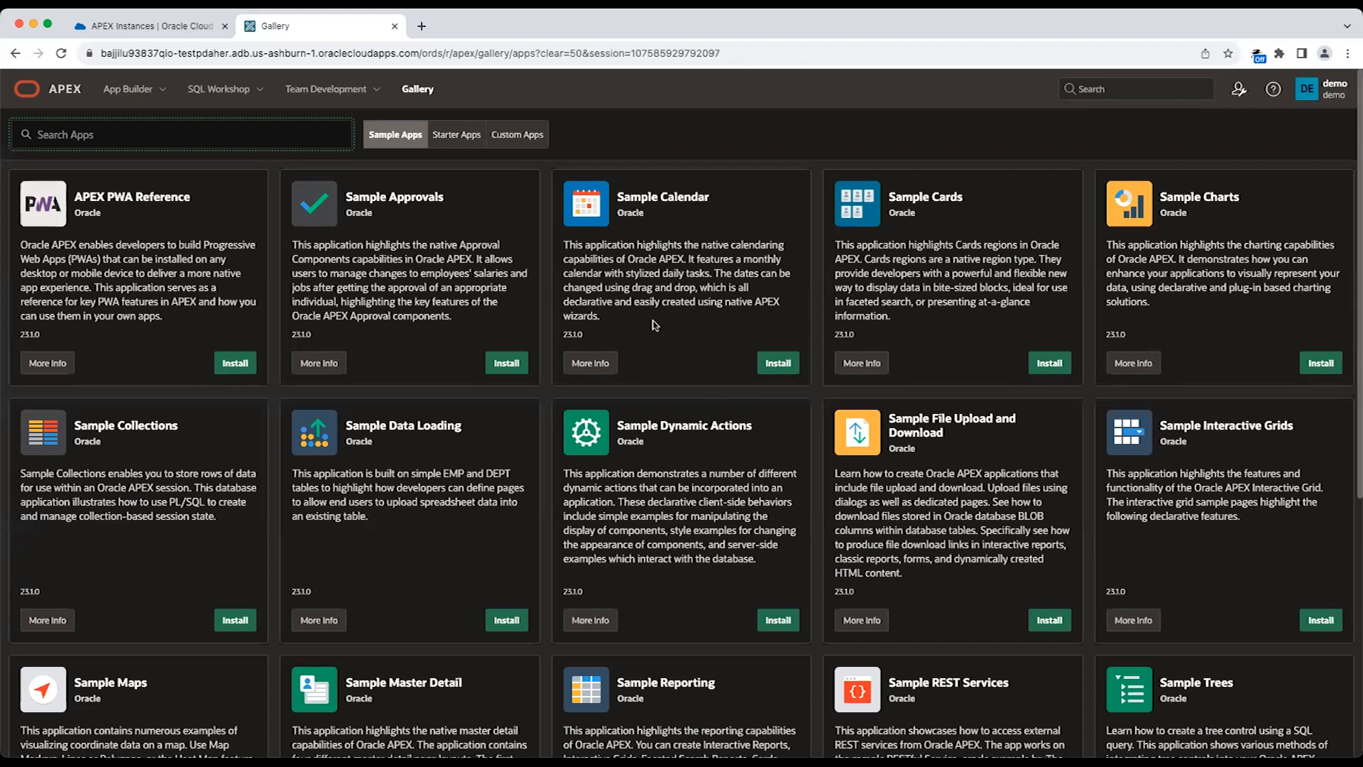
pyautogui.click(457, 134)
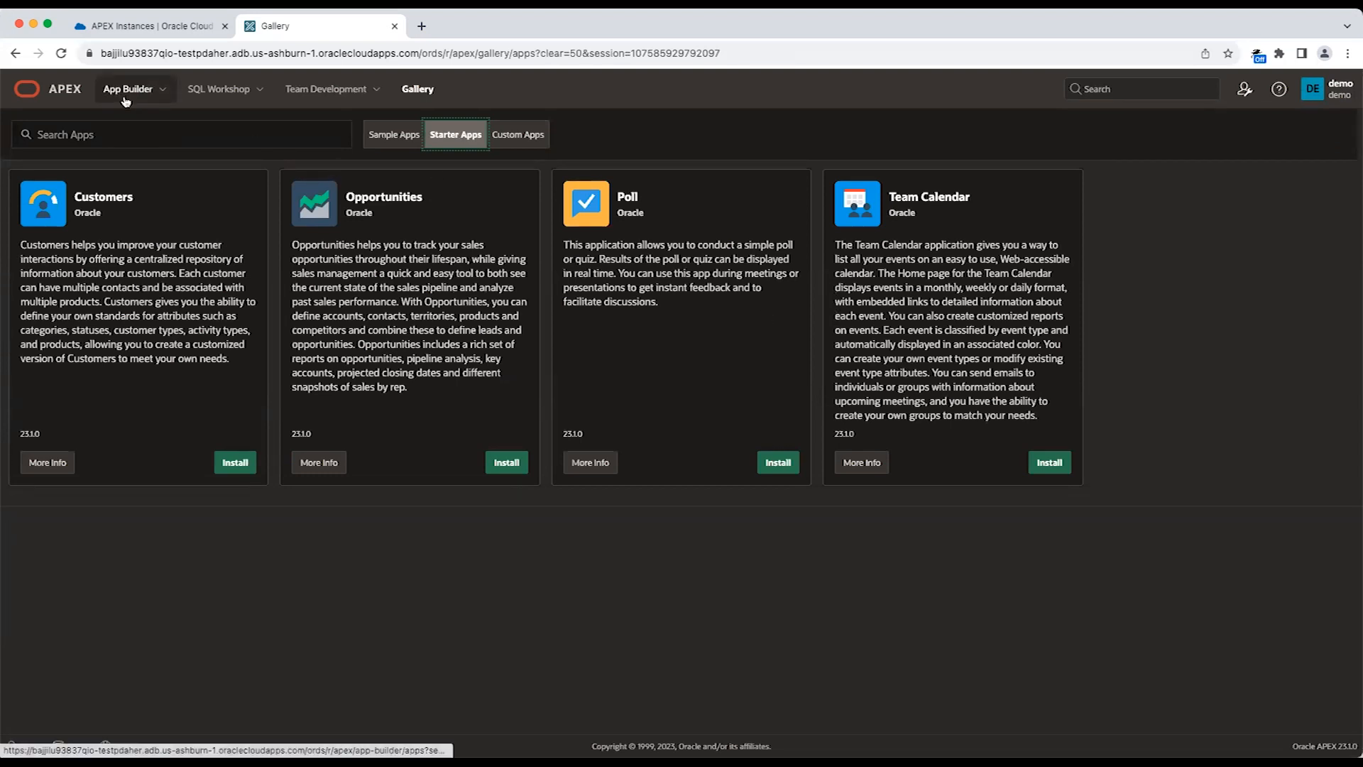
# Open the options for creating an application in the App Builder.
pyautogui.click(124, 99)
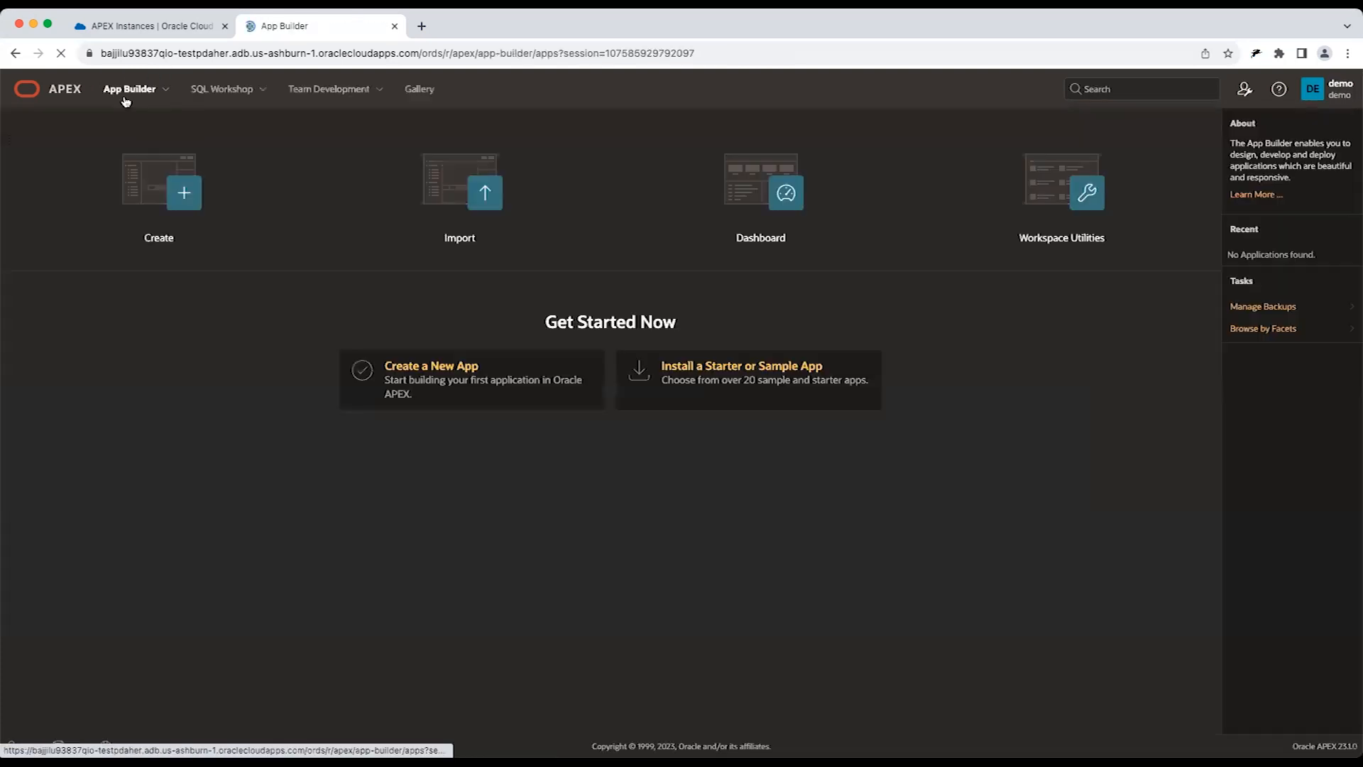
pyautogui.click(221, 183)
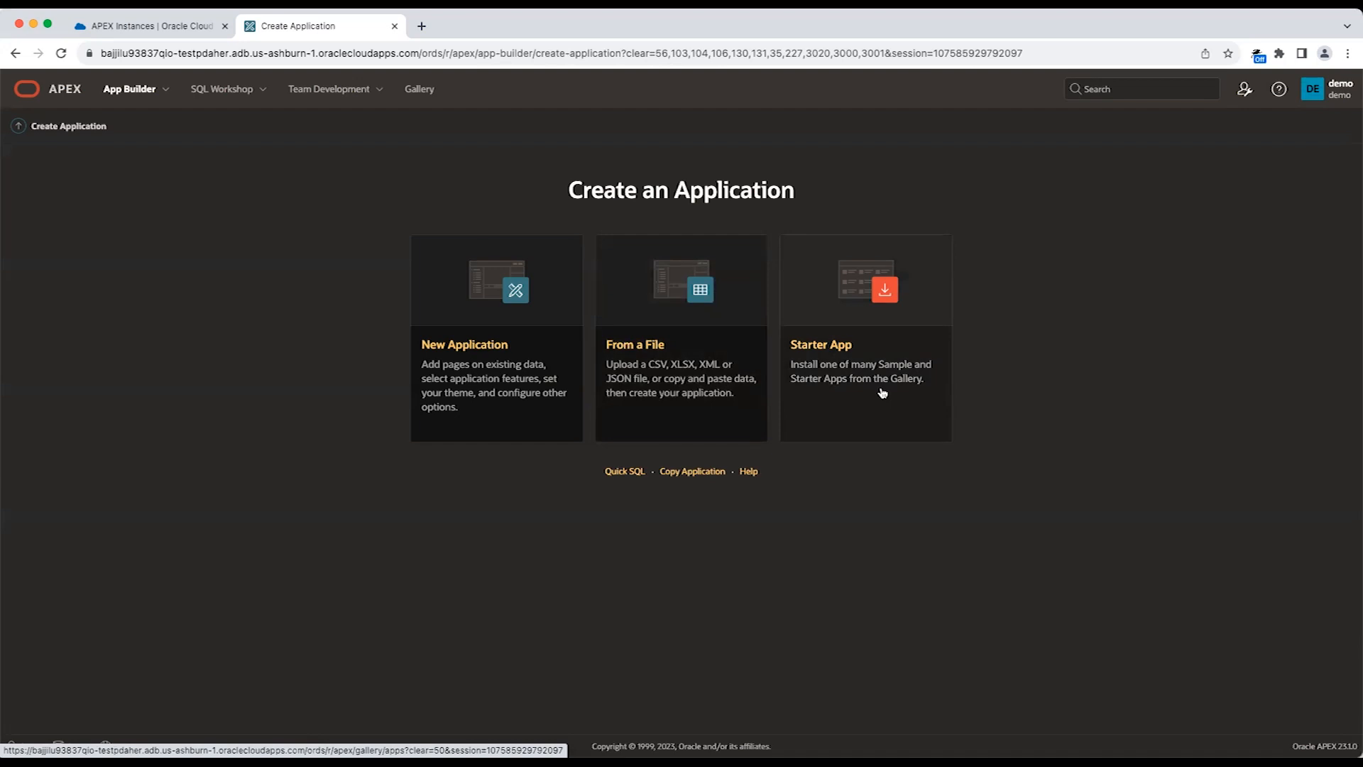
# Start an application from a file, using the Project and Tasks sample data set as the pasted data.
pyautogui.click(715, 391)
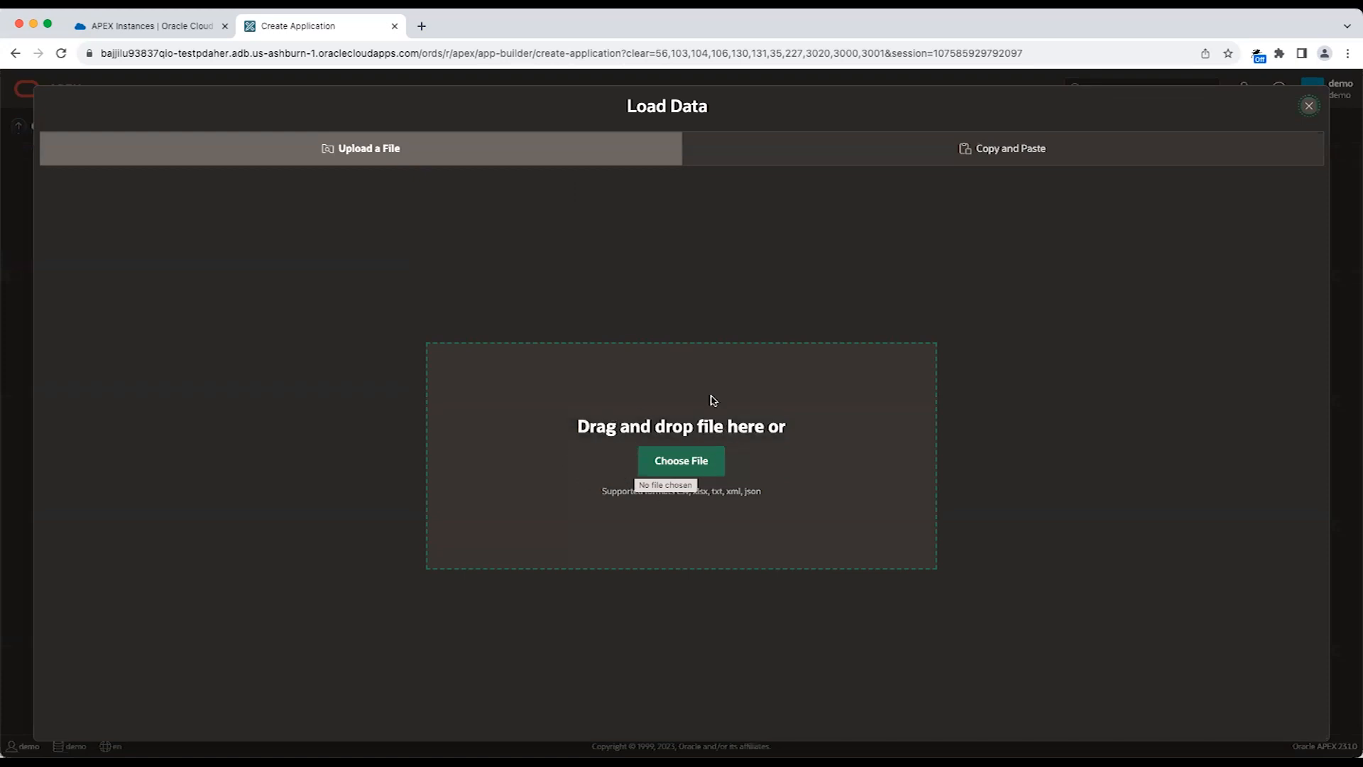
pyautogui.click(867, 155)
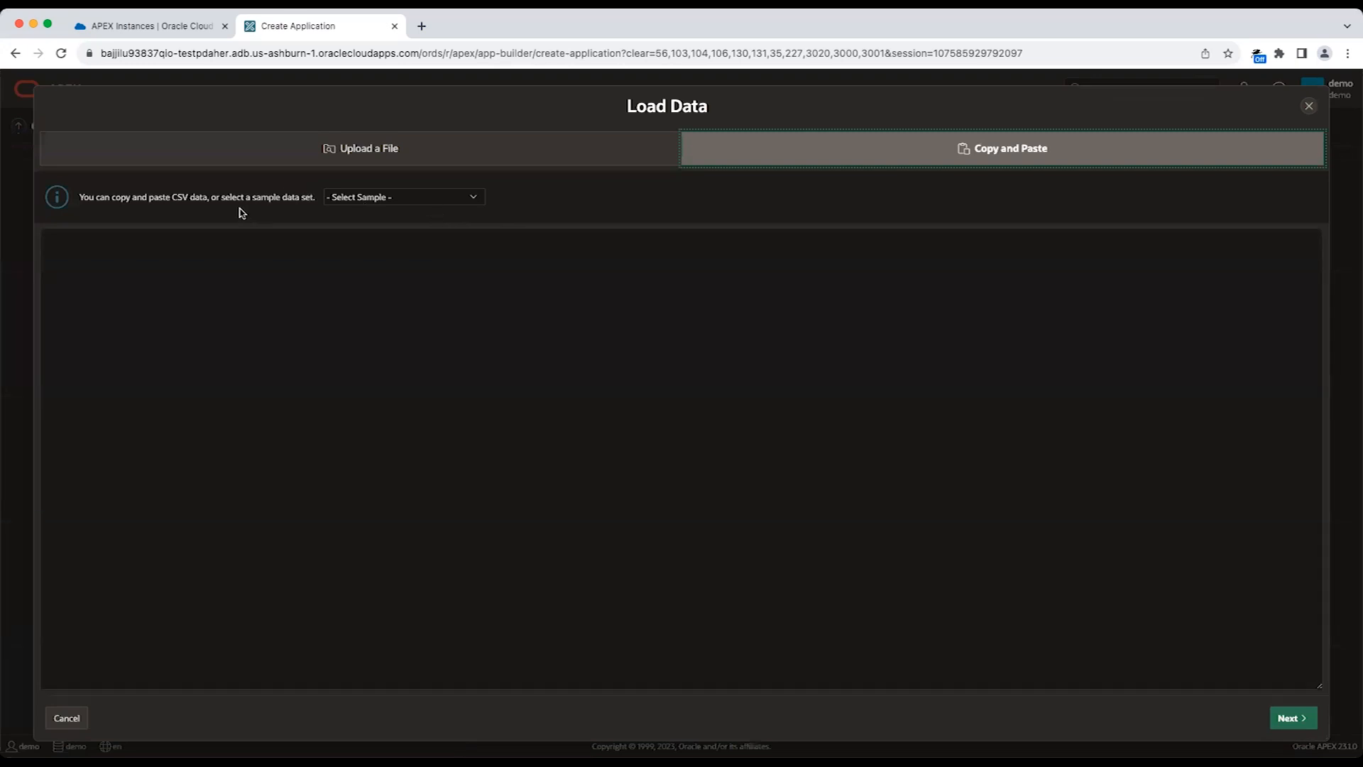
pyautogui.click(336, 199)
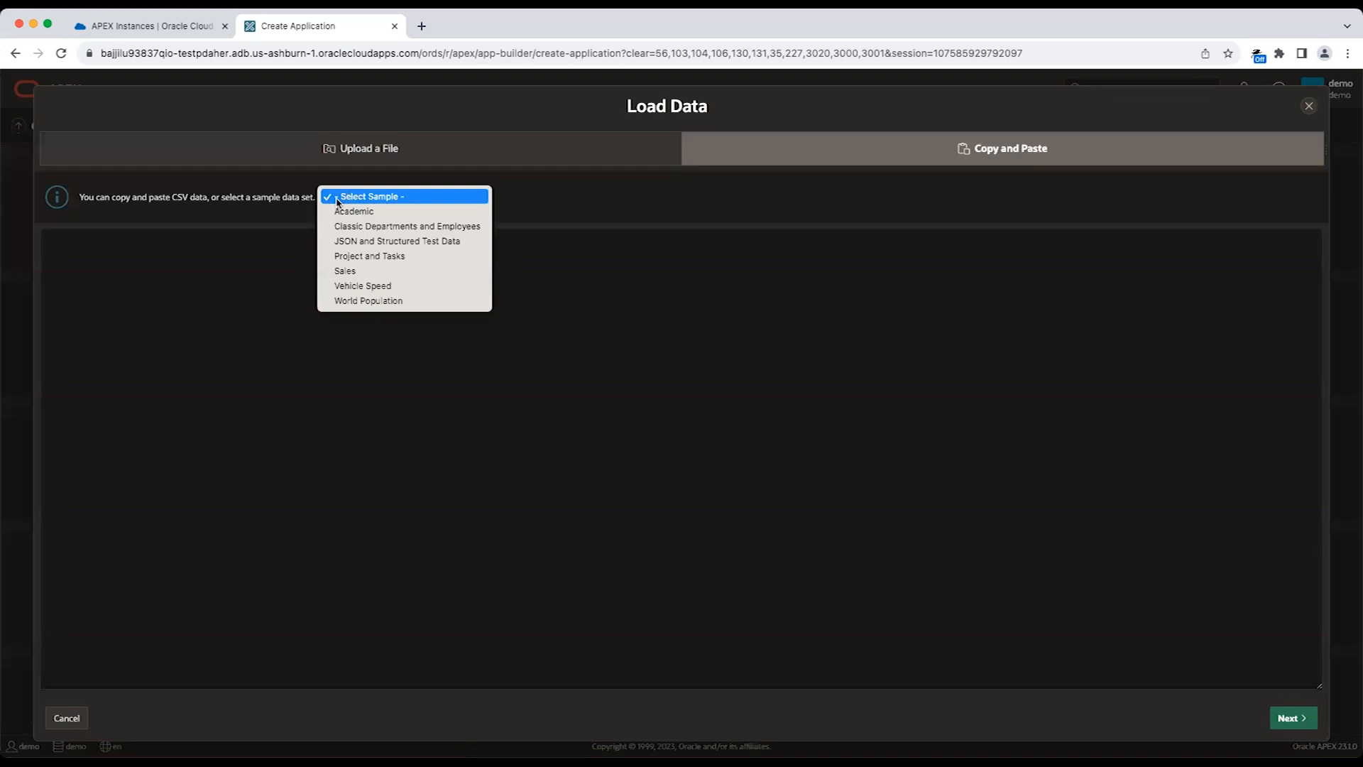
pyautogui.click(368, 262)
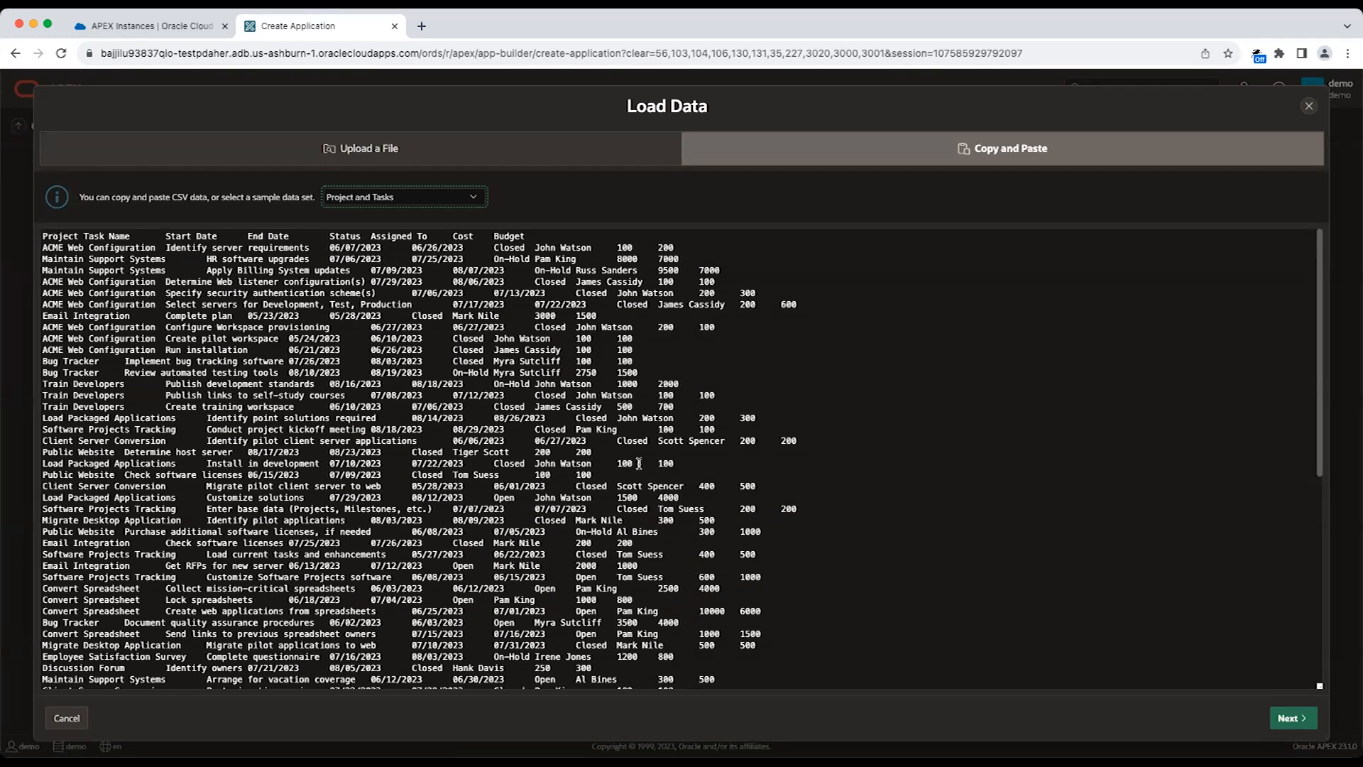
pyautogui.click(1283, 722)
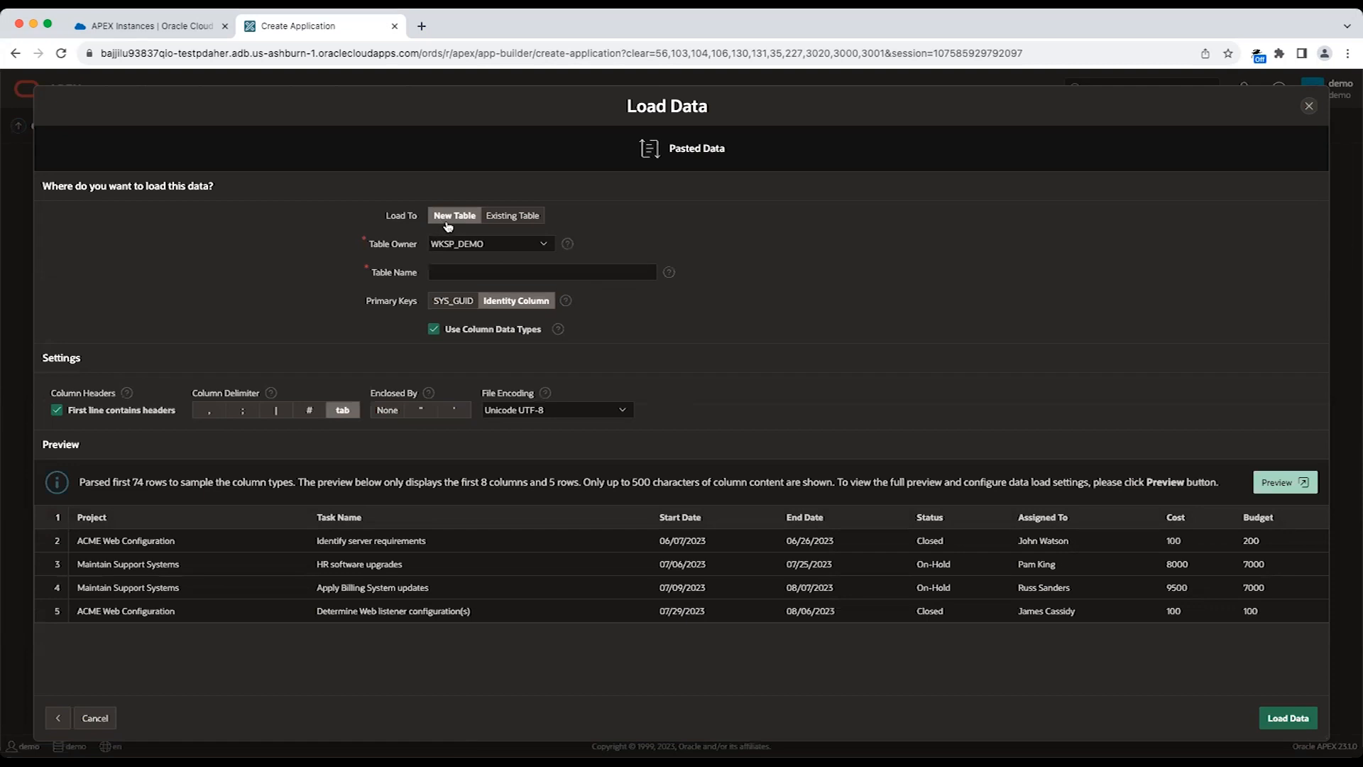
# Check the existing-table load options, then set the data to load into a new table named PROJECTS.
pyautogui.click(521, 225)
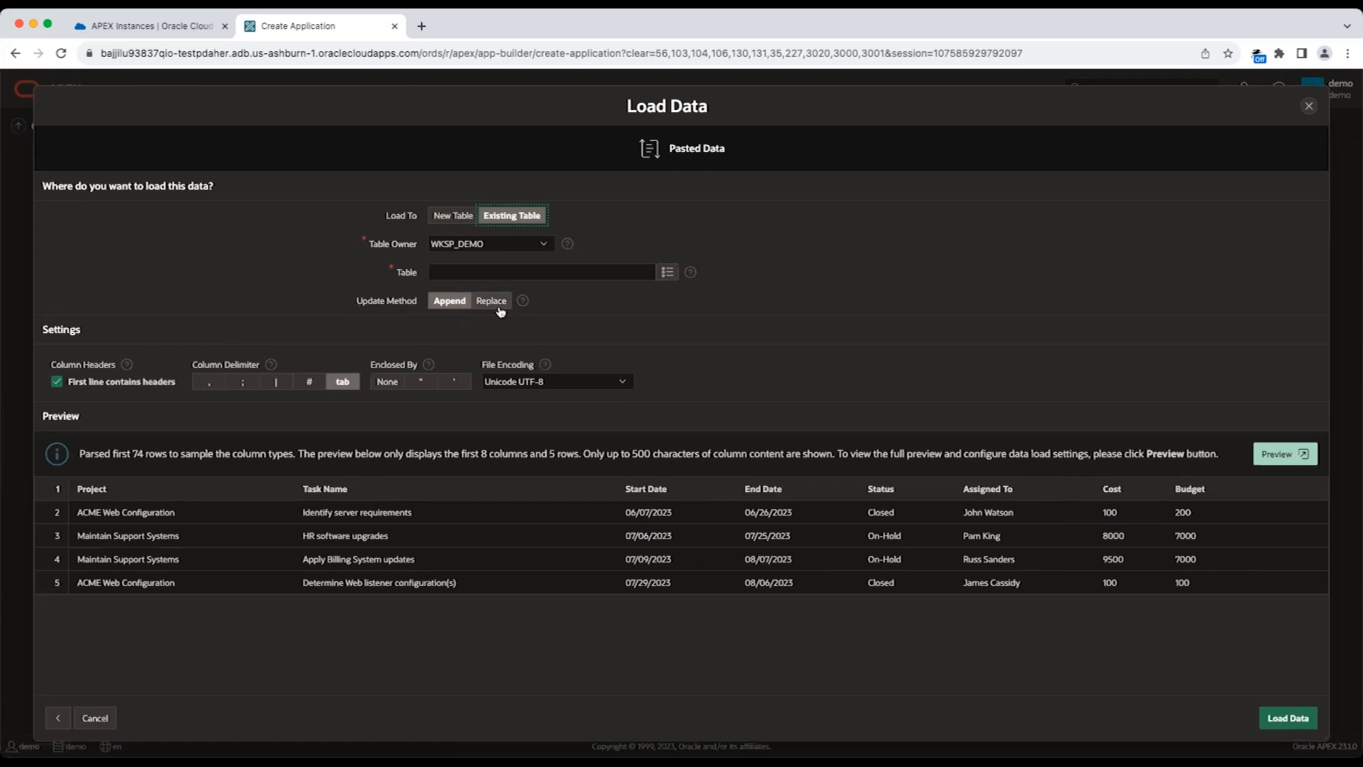
pyautogui.click(462, 217)
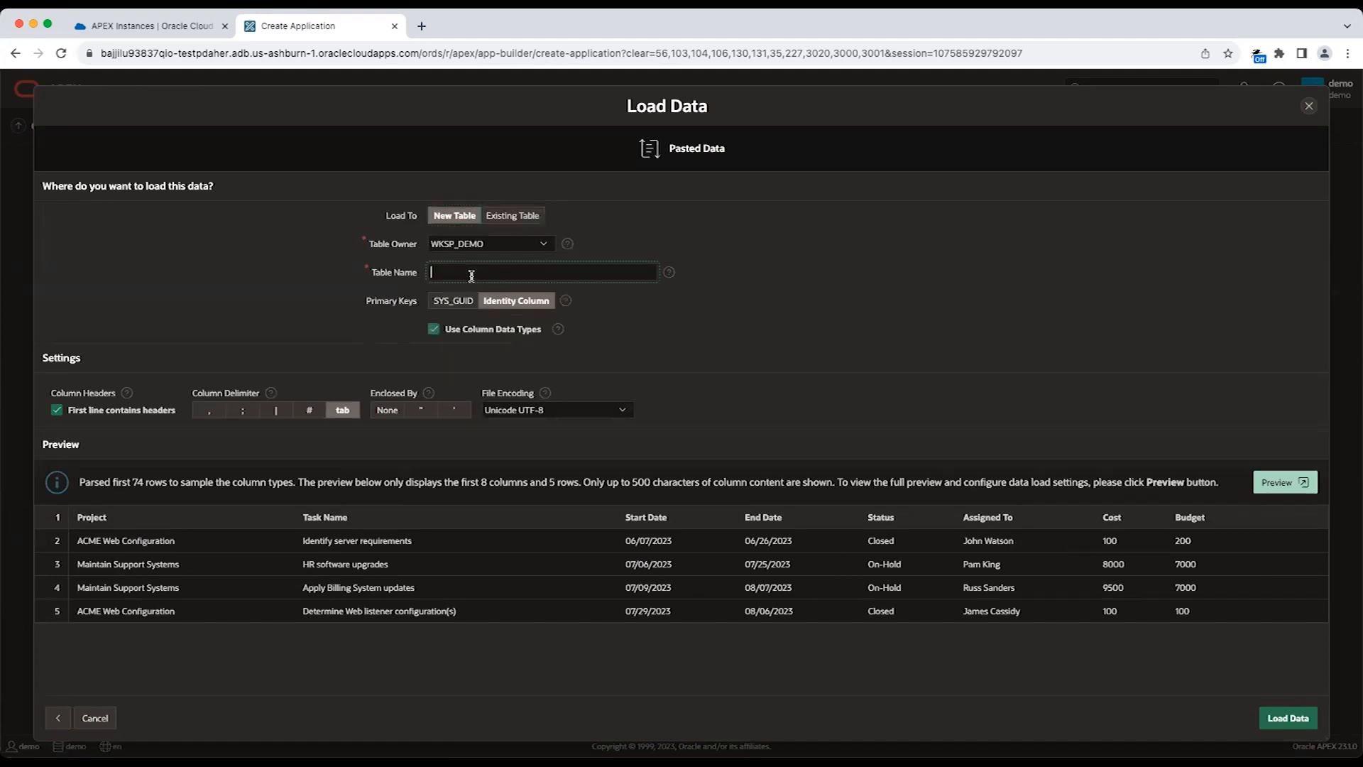
pyautogui.write('PROJECTS')
pyautogui.click(630, 317)
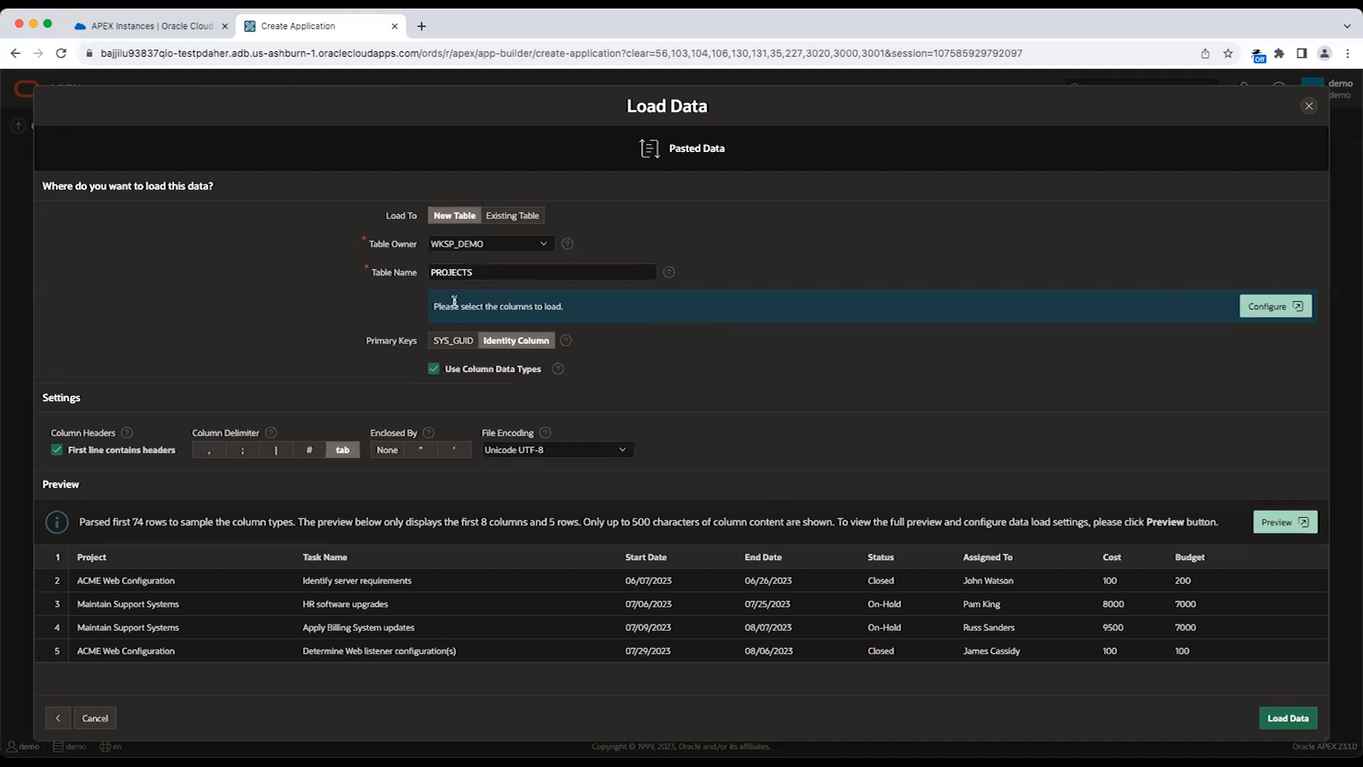
# Review the columns to load and the available column types, keep PROJECT as VARCHAR2, and save the configuration.
pyautogui.click(1266, 311)
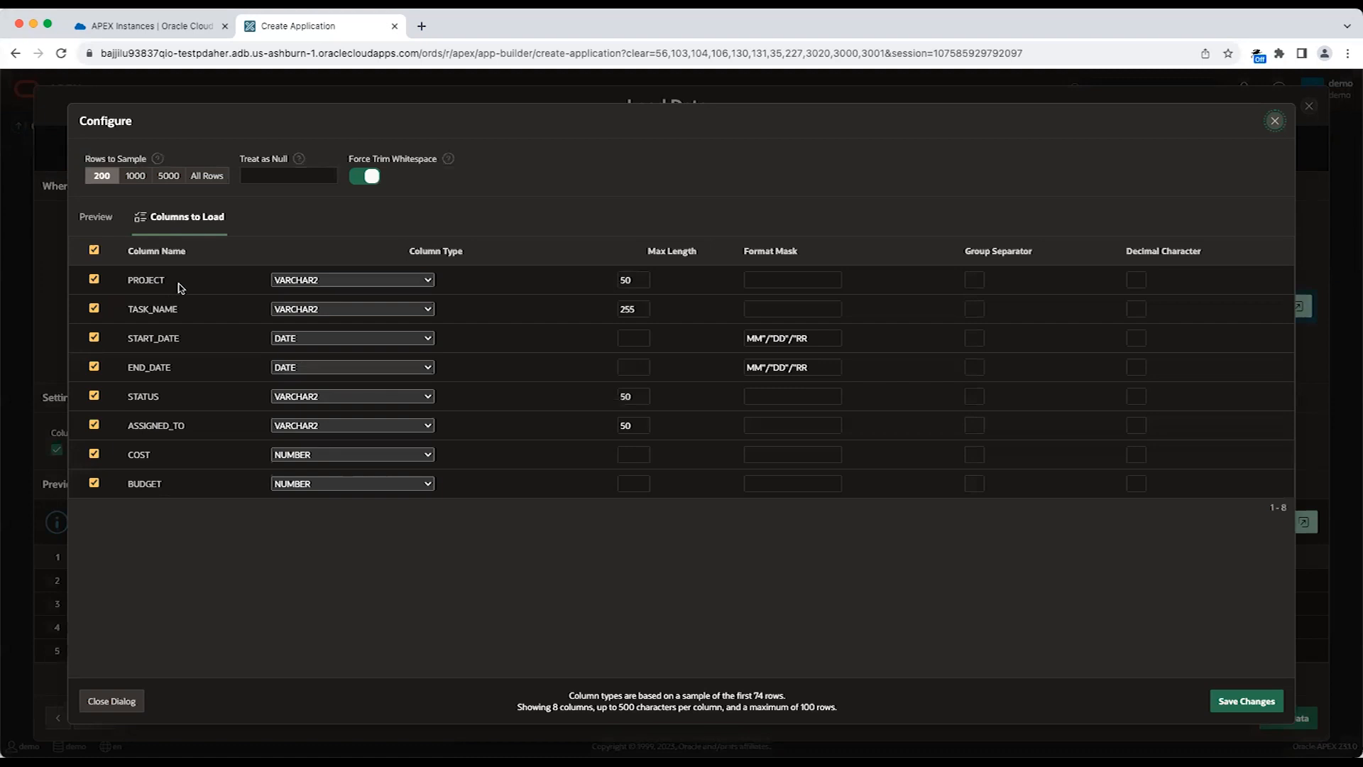
pyautogui.click(321, 281)
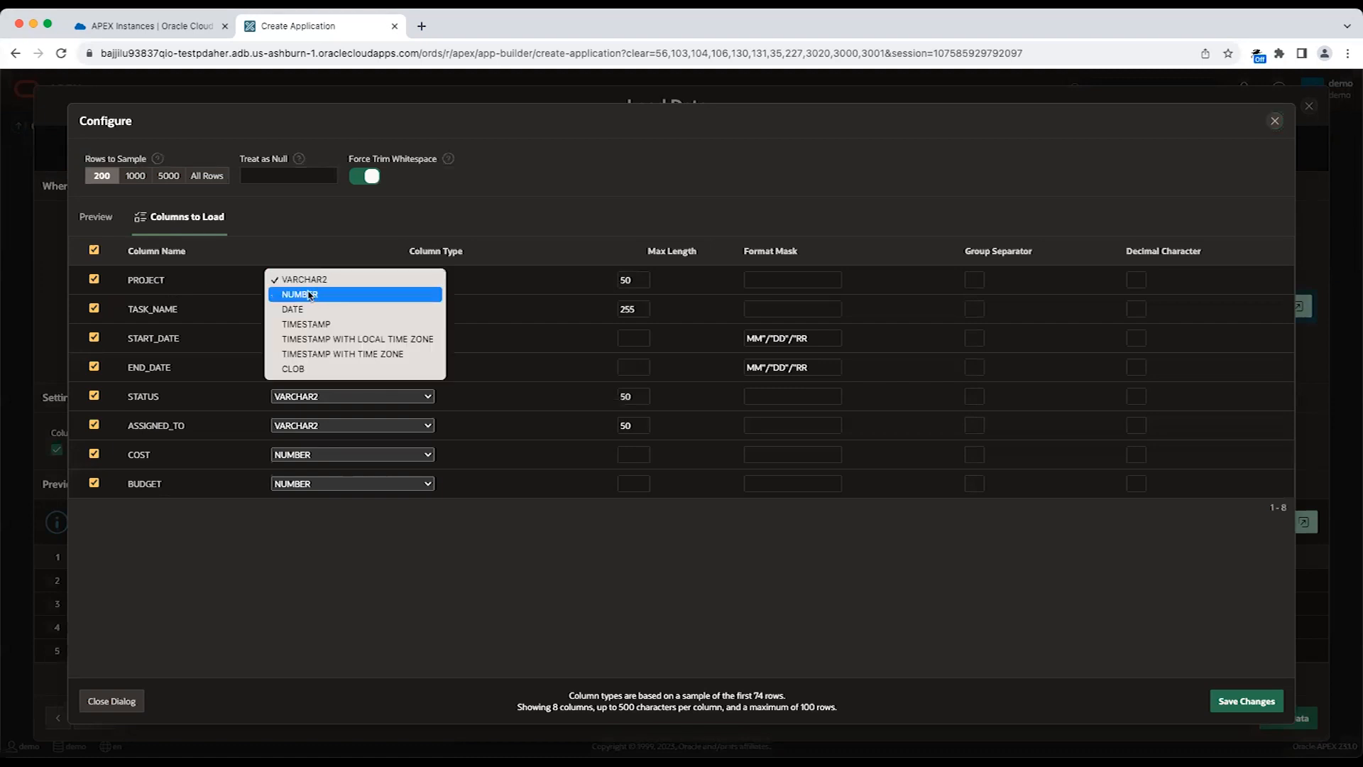
pyautogui.click(326, 281)
pyautogui.click(325, 281)
pyautogui.click(396, 270)
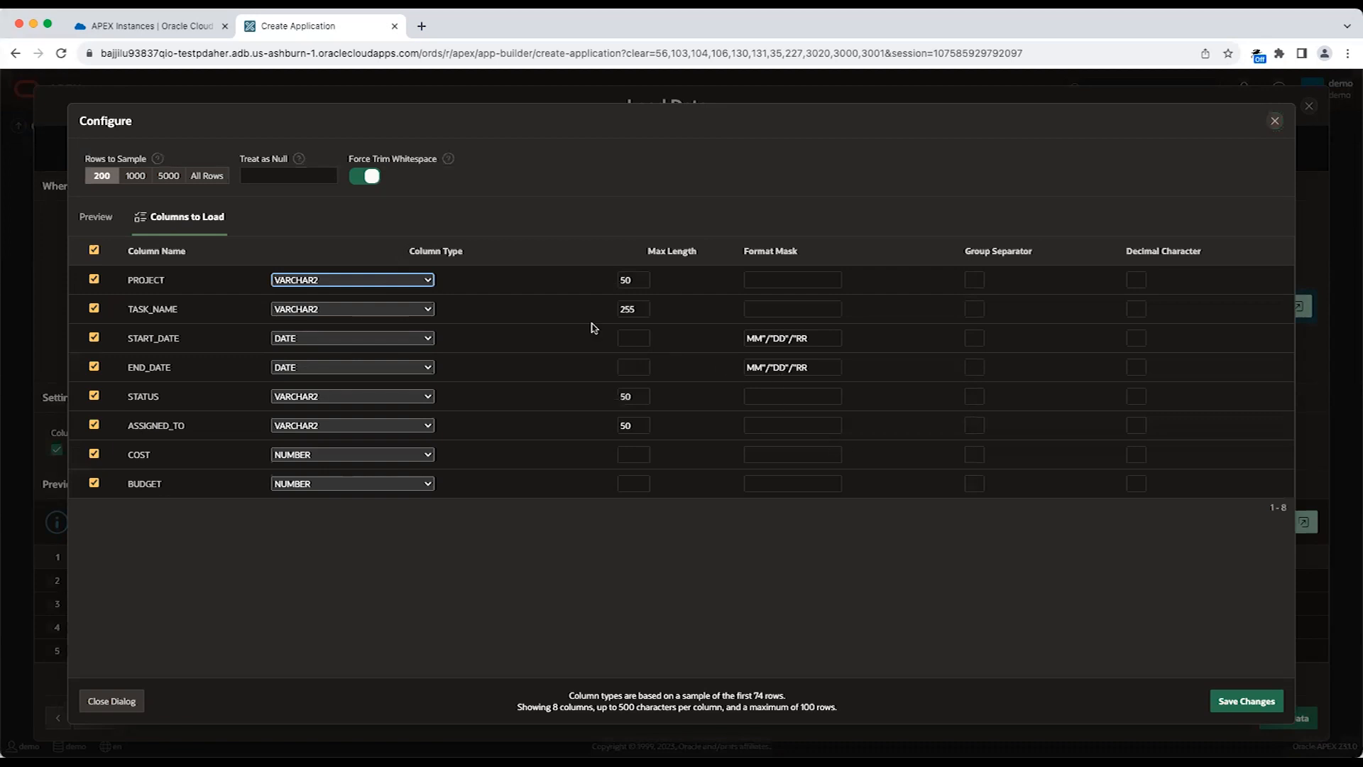
pyautogui.click(1228, 701)
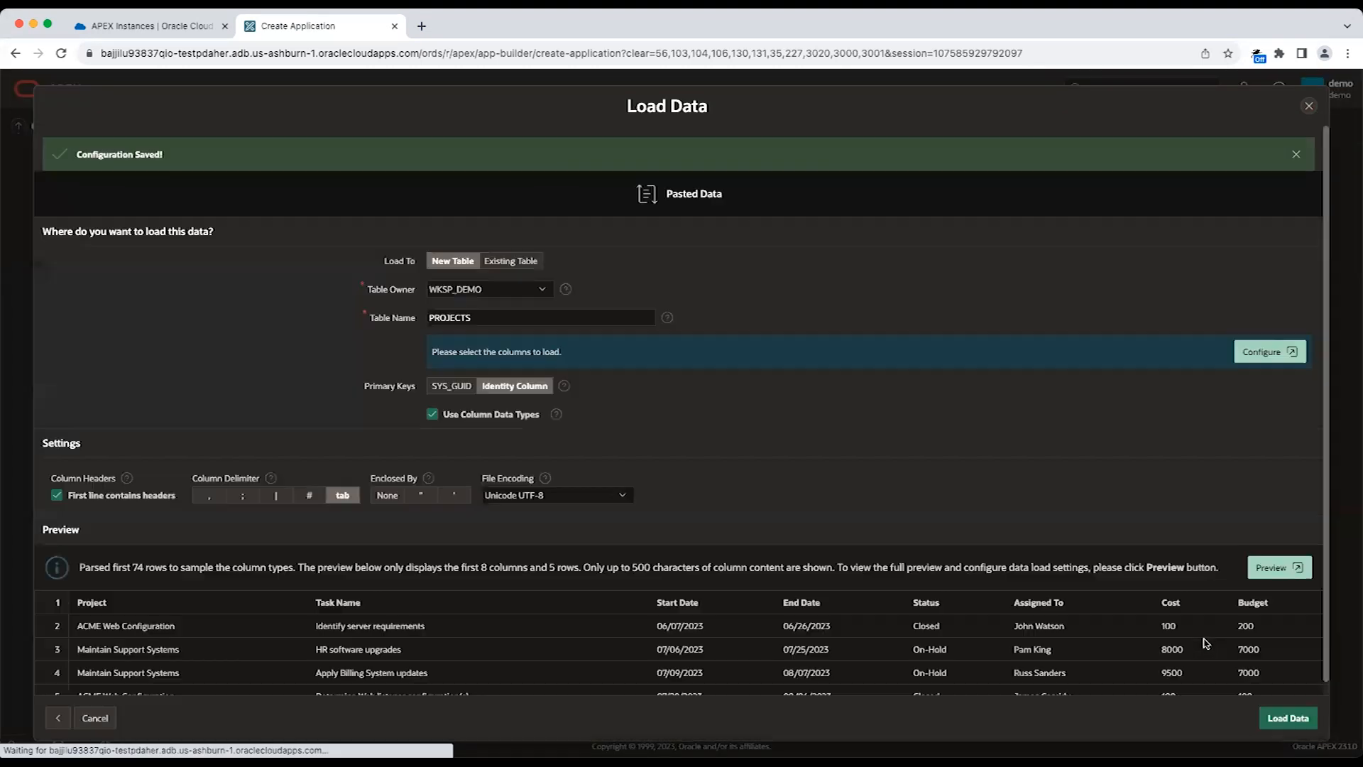
# Load the sample data into the PROJECTS table and start creating an application from it.
pyautogui.scroll(-1, 1205, 643)
pyautogui.click(1261, 719)
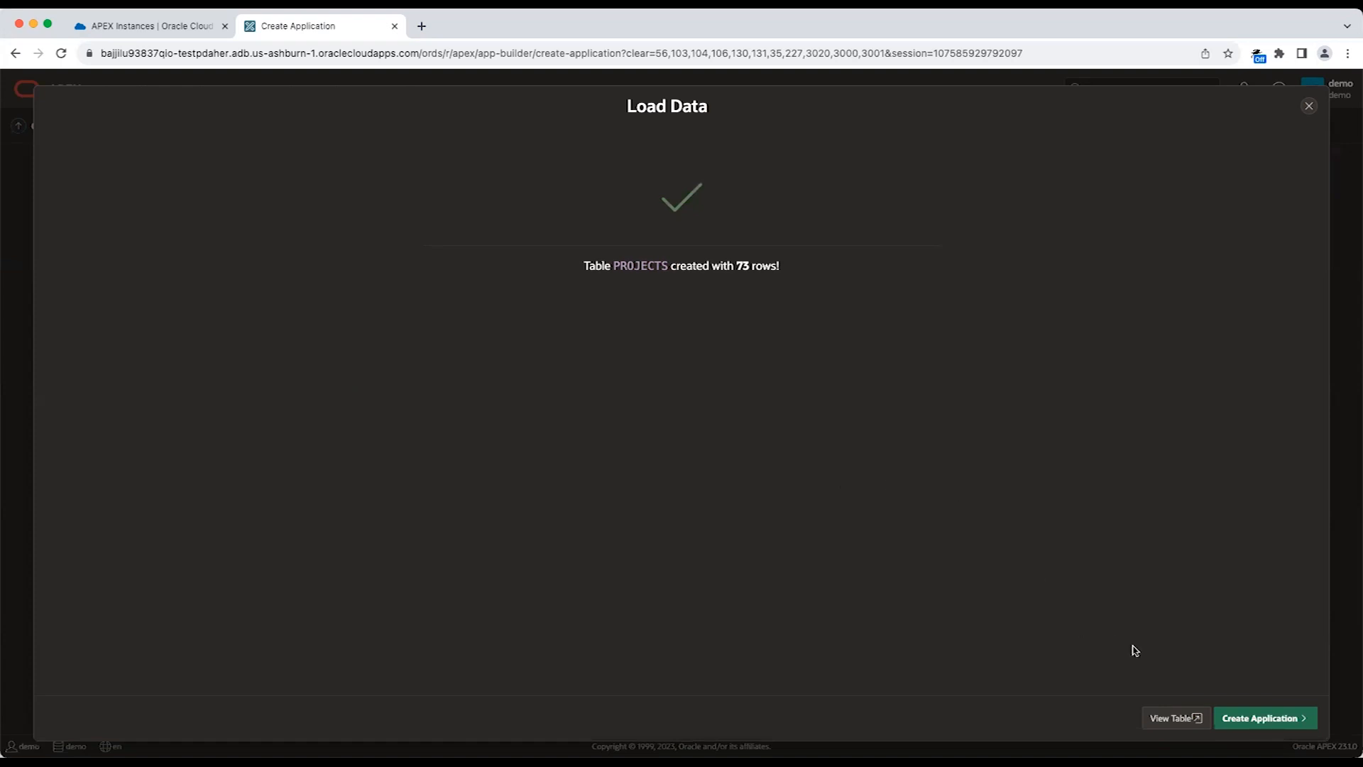
pyautogui.click(1279, 719)
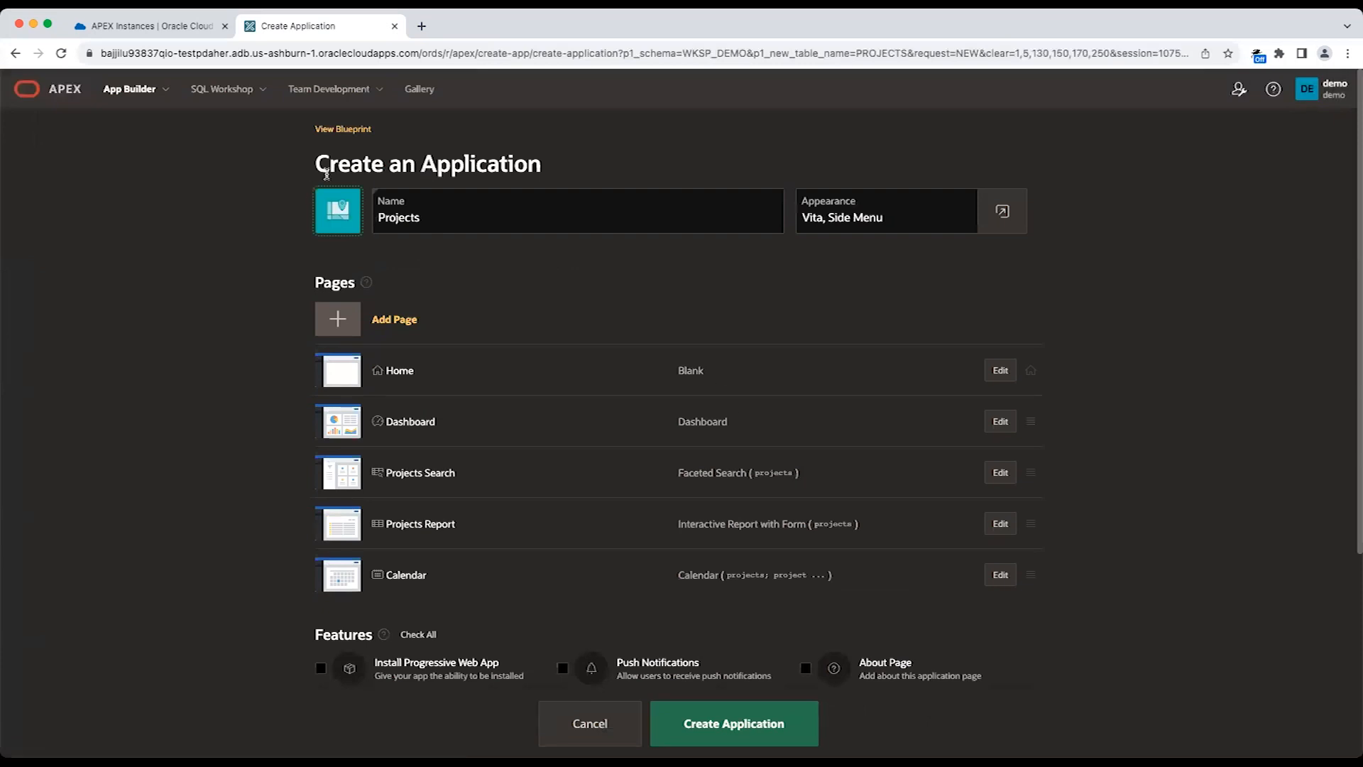
# Name the application Sample Projects and look through the application icon choices, keeping the default icon.
pyautogui.click(438, 219)
pyautogui.write('Sample')
pyautogui.click(353, 224)
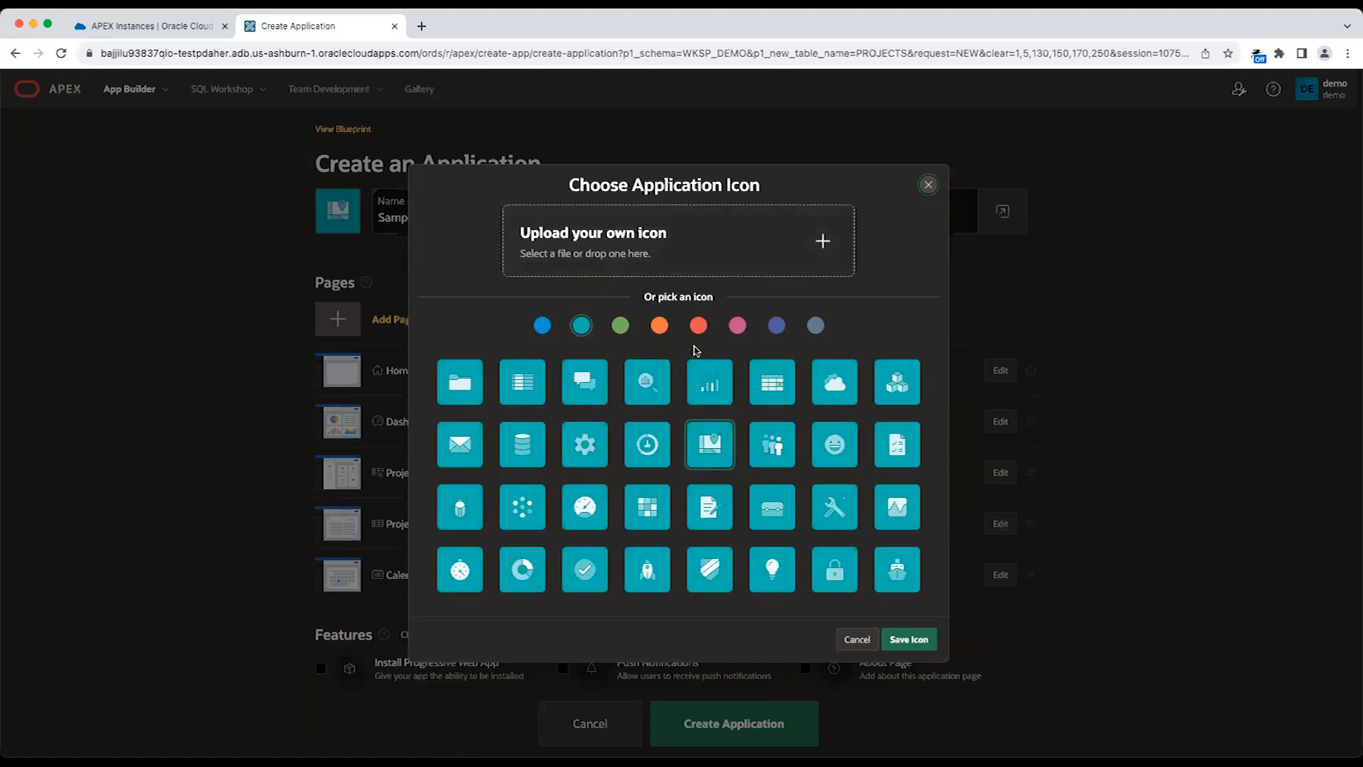
pyautogui.click(929, 185)
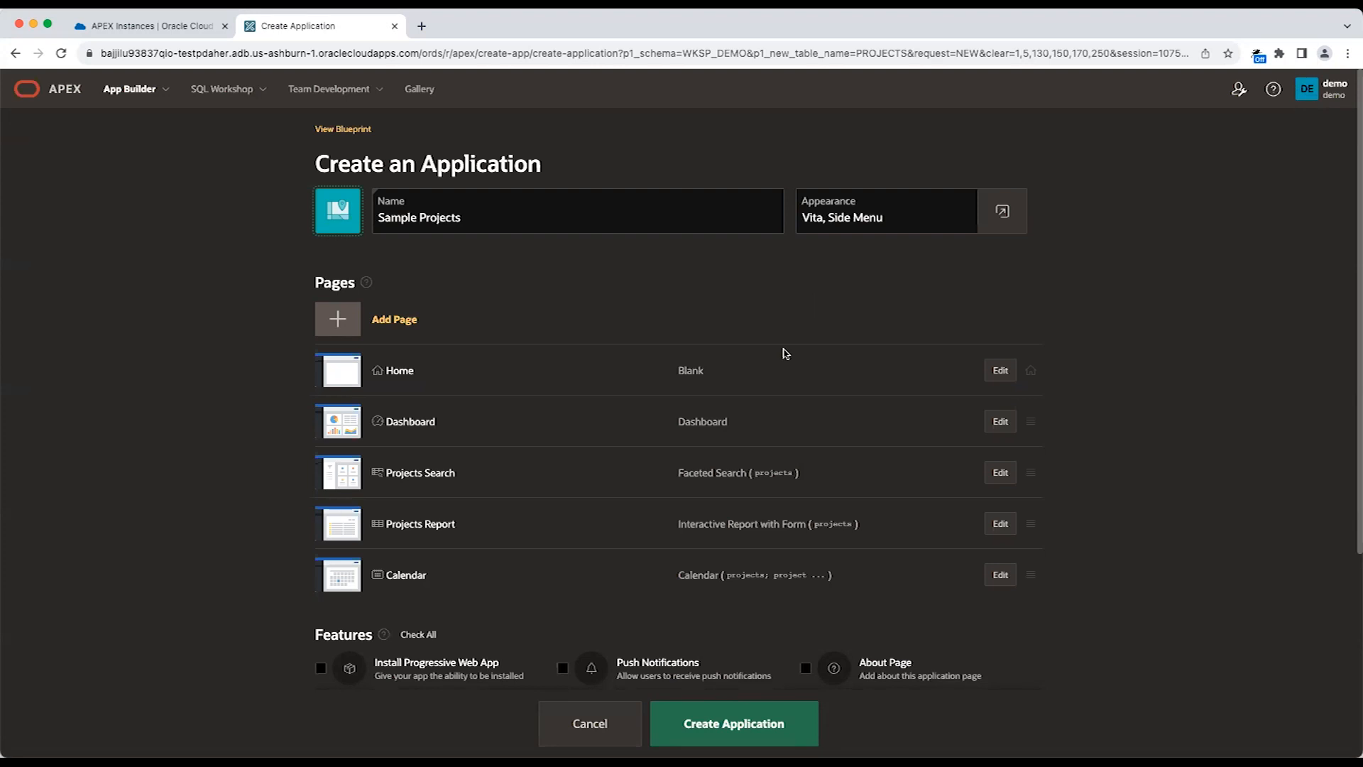
# Review the proposed pages and settings, enable all features, and create the Sample Projects application.
pyautogui.scroll(-2, 837, 453)
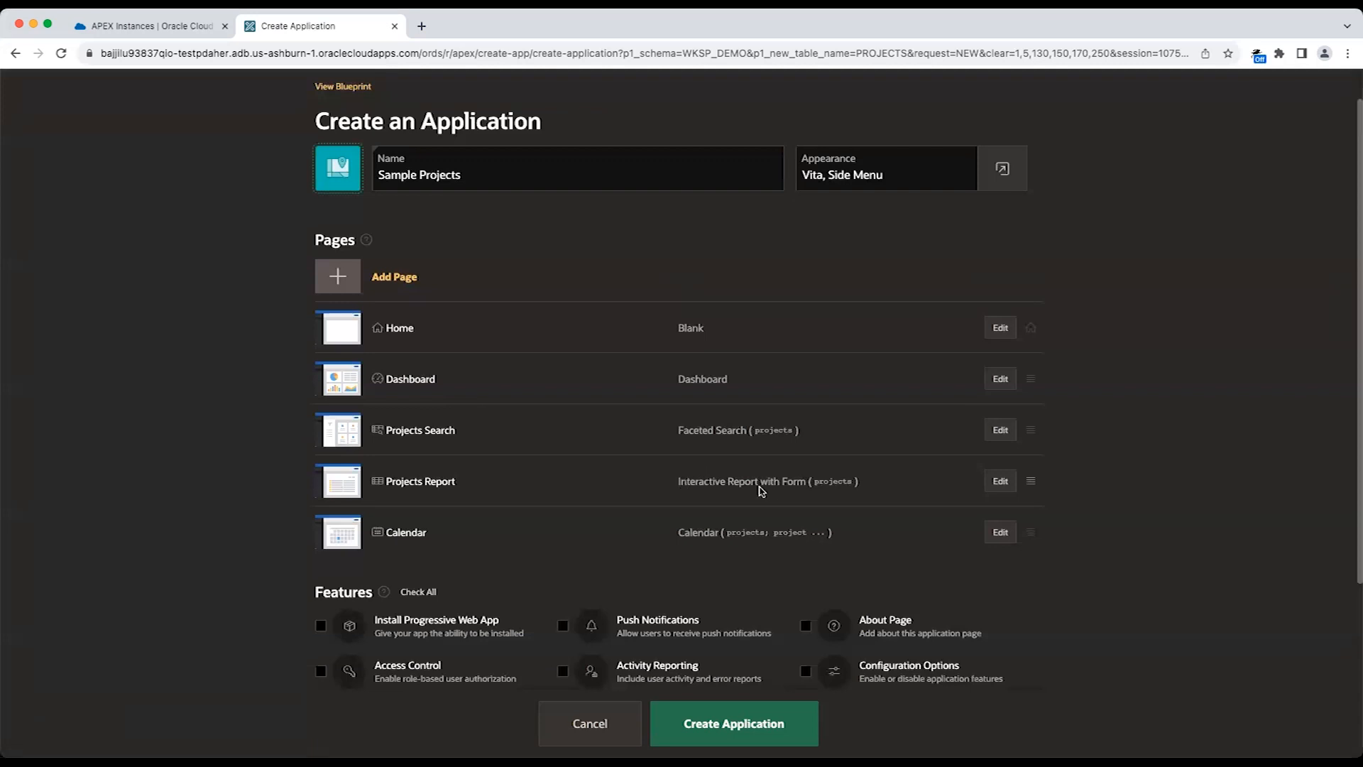
pyautogui.scroll(-2, 707, 530)
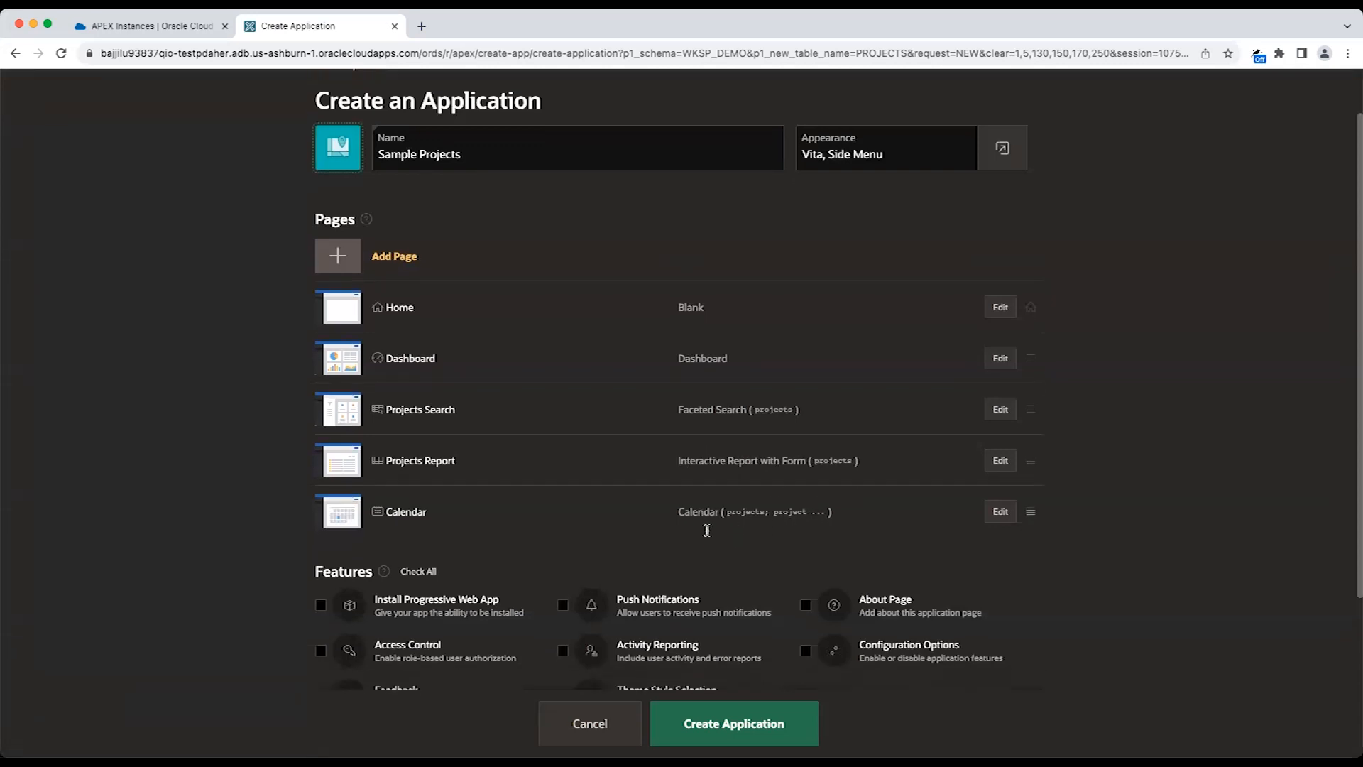
pyautogui.click(418, 538)
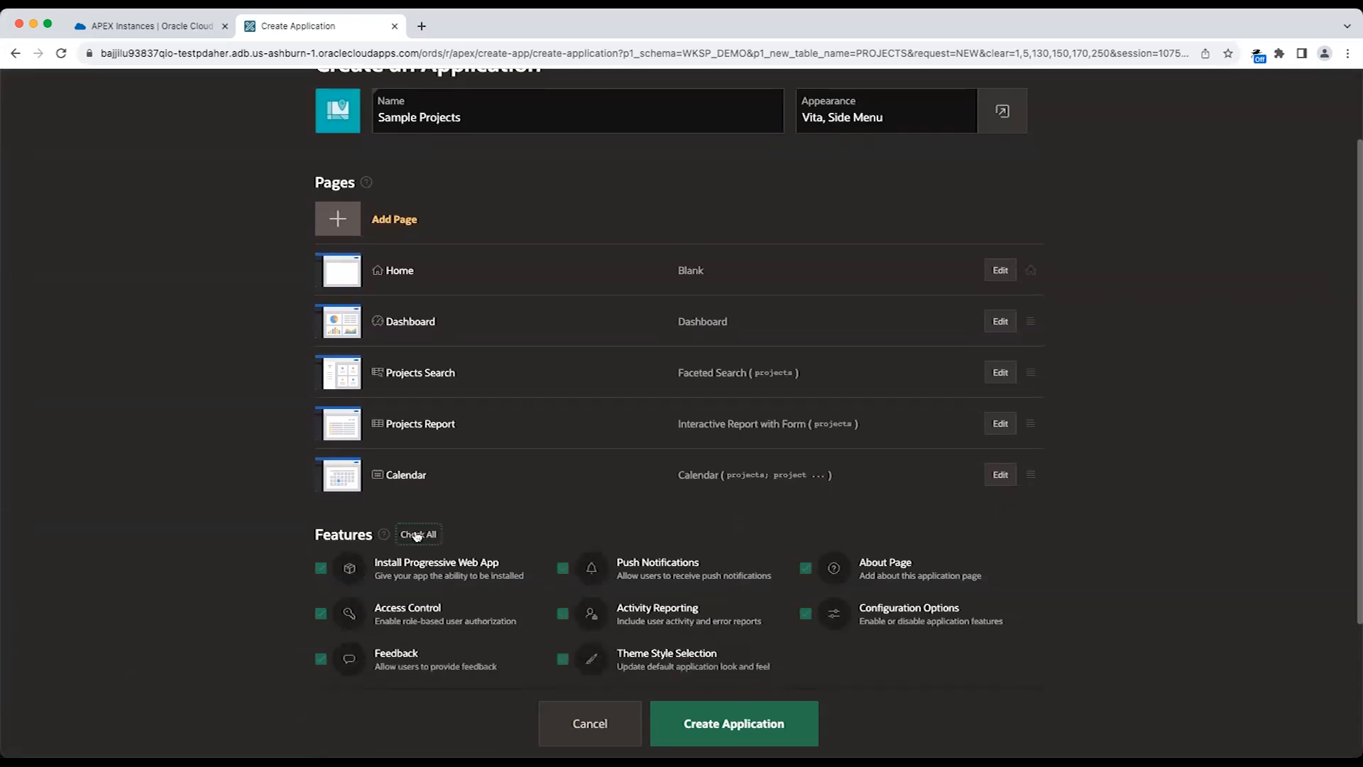
pyautogui.scroll(-2, 519, 570)
pyautogui.scroll(-3, 528, 607)
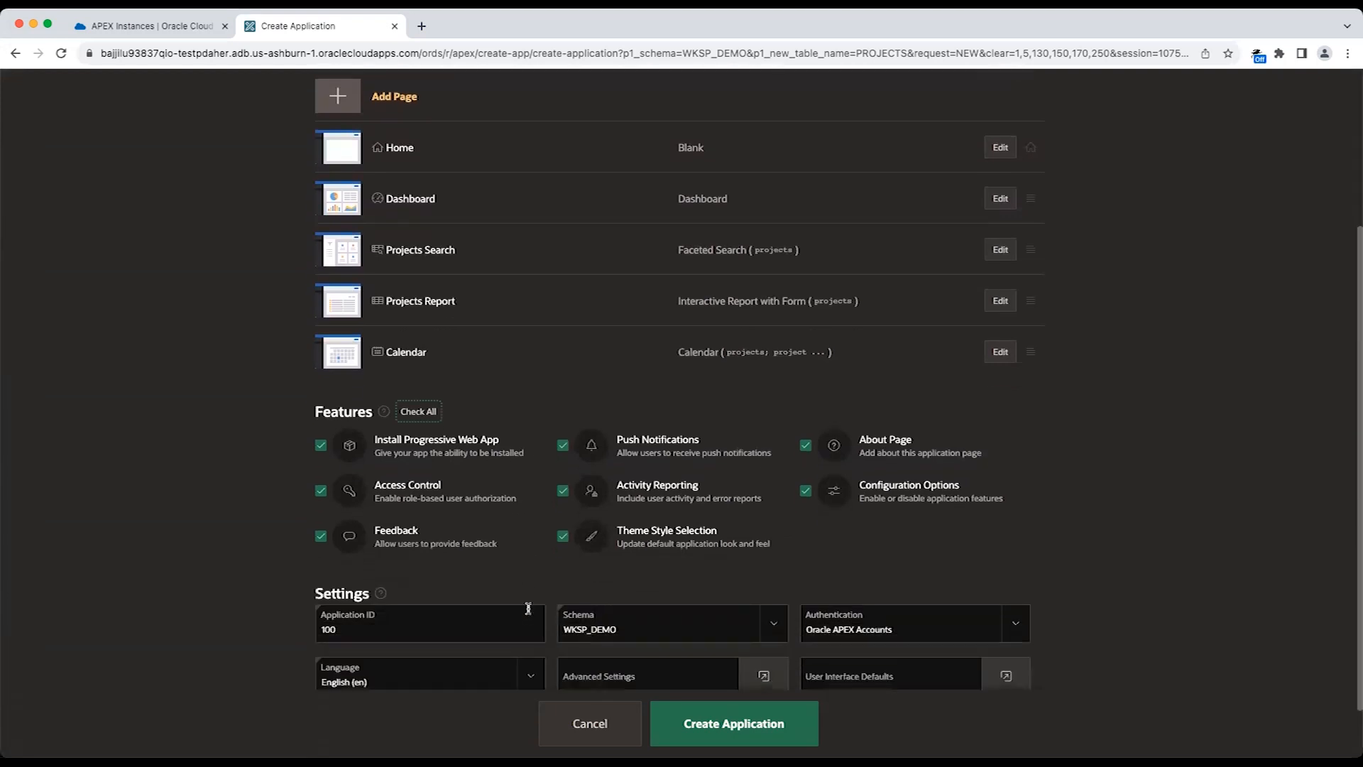
pyautogui.scroll(5, 564, 579)
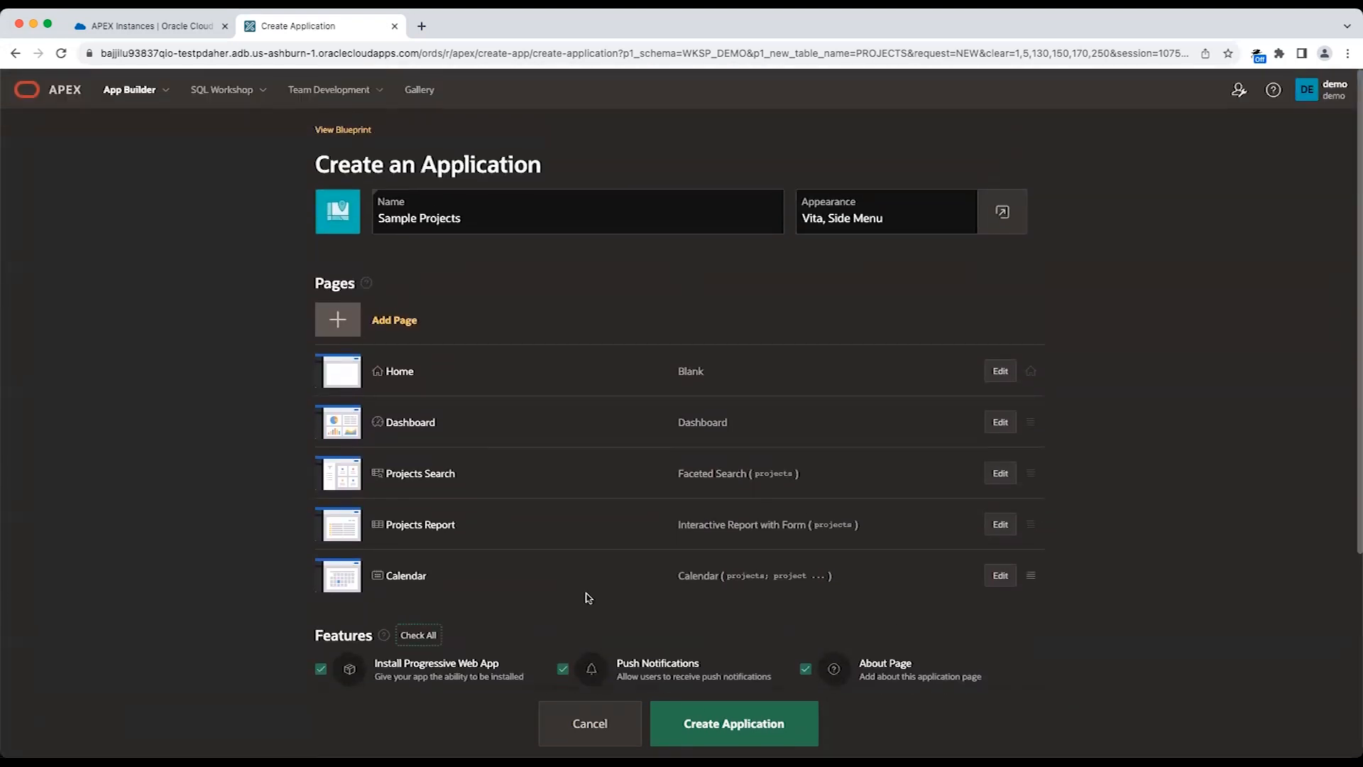
pyautogui.click(720, 739)
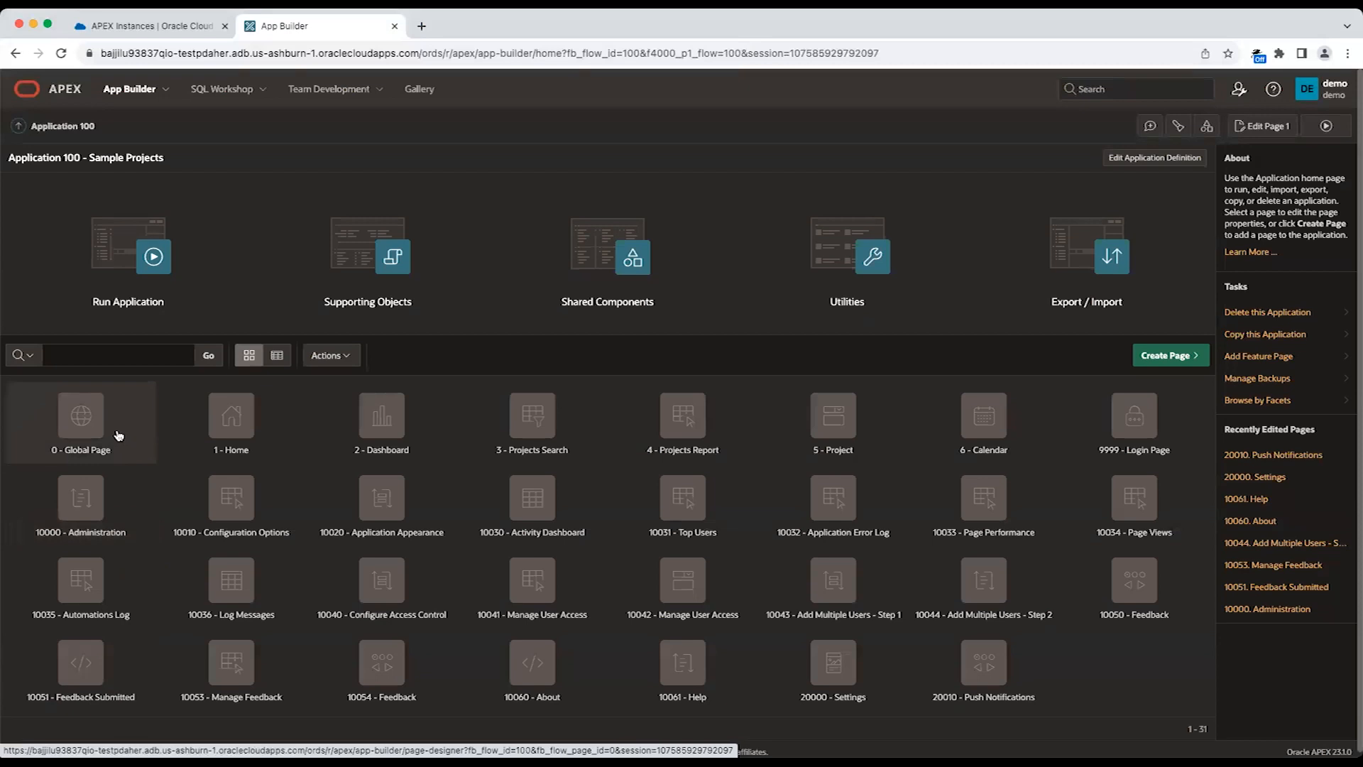
# Run the Sample Projects application and sign in with the username demo and the account password.
pyautogui.click(141, 287)
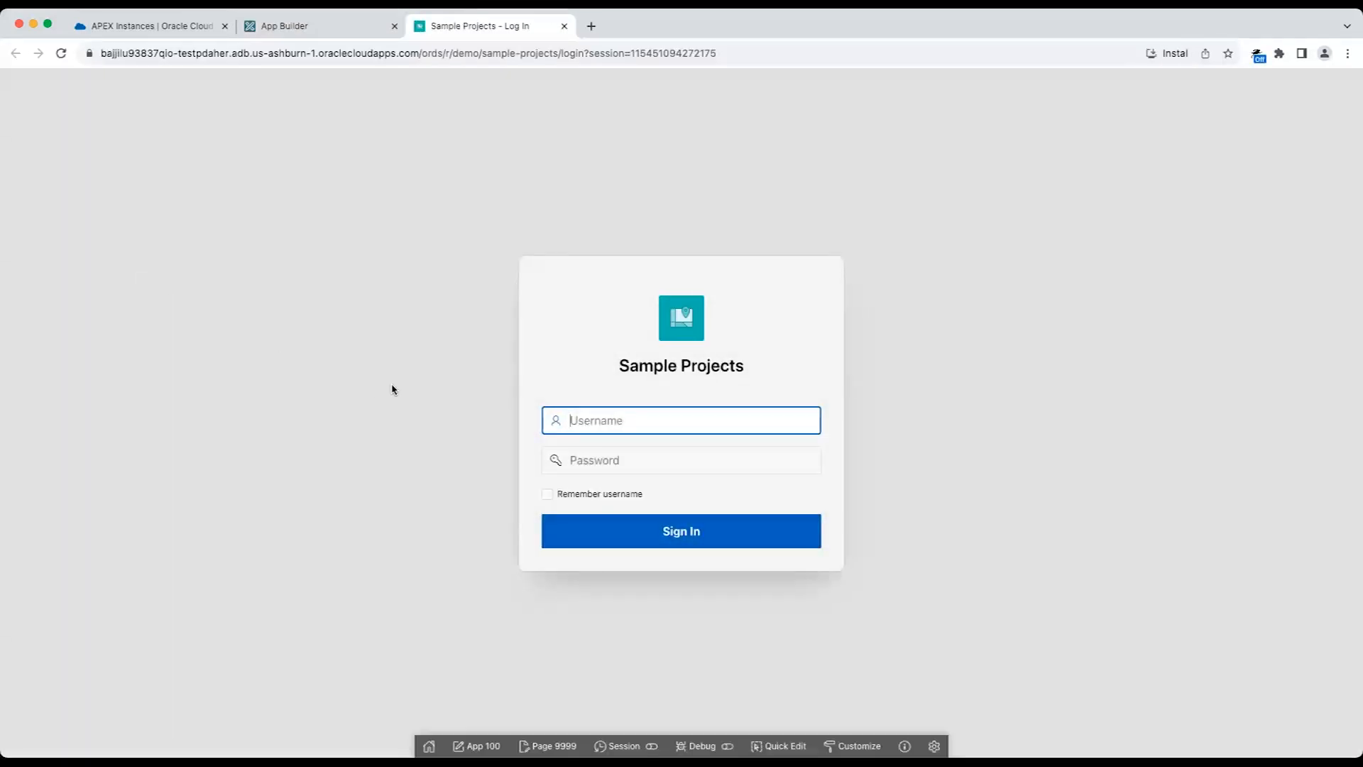
pyautogui.write('demo')
pyautogui.press('Tab')
pyautogui.write('dem')
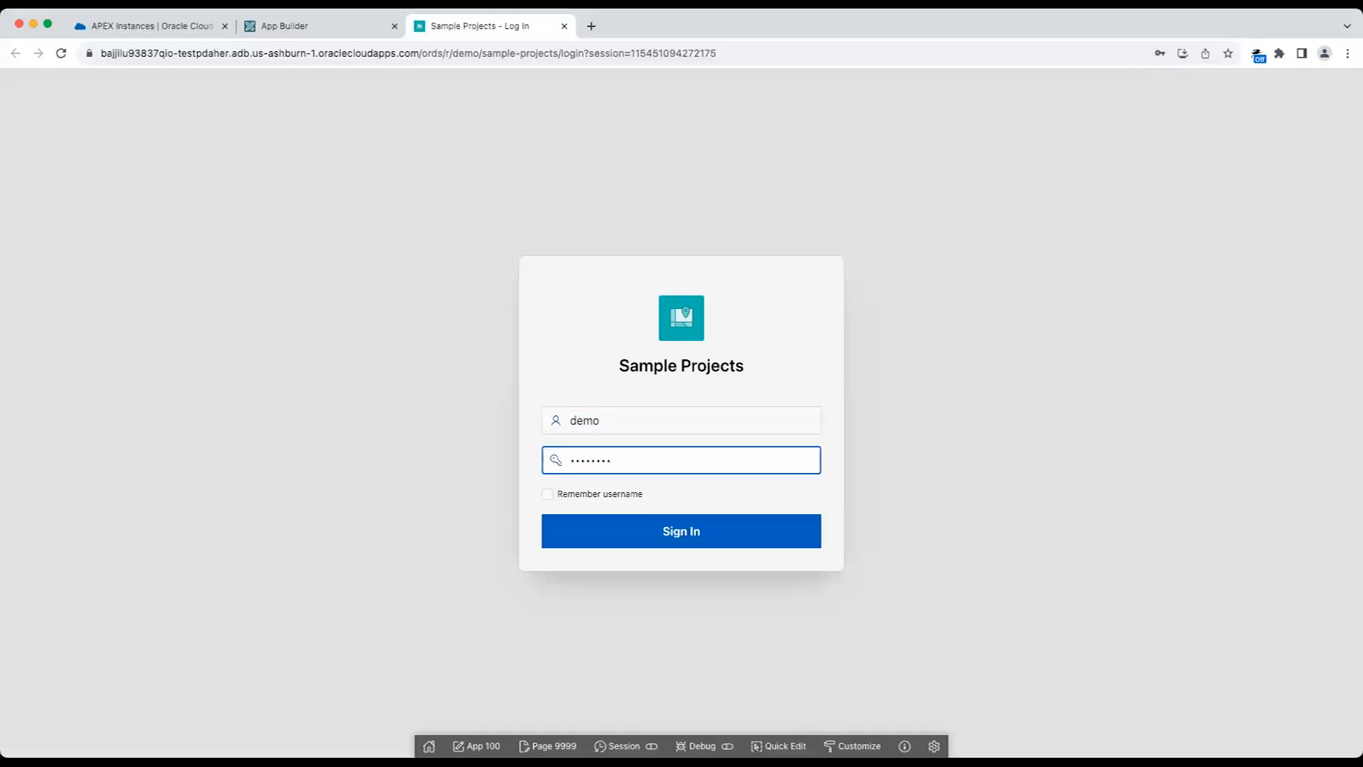
pyautogui.press('Return')
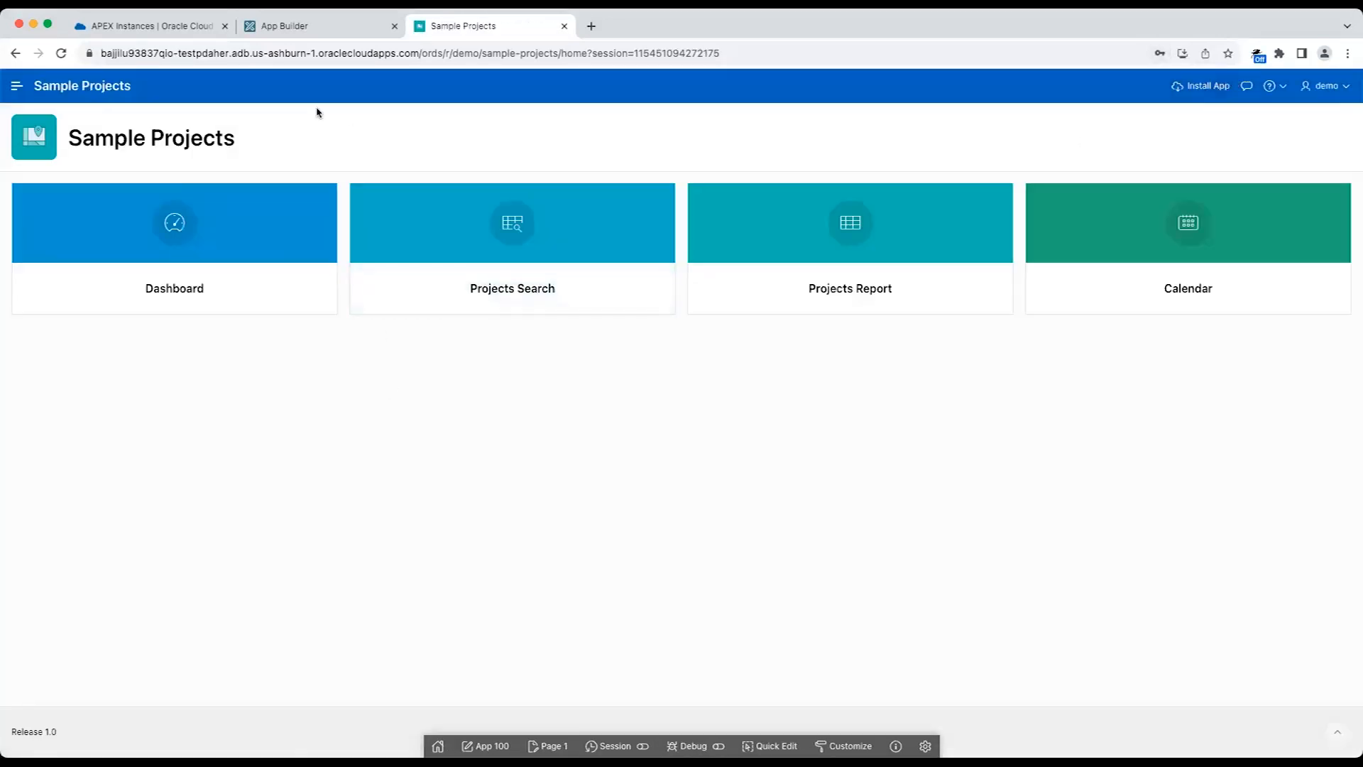
# Expand the application's navigation and examine the charts on the Dashboard page.
pyautogui.click(17, 86)
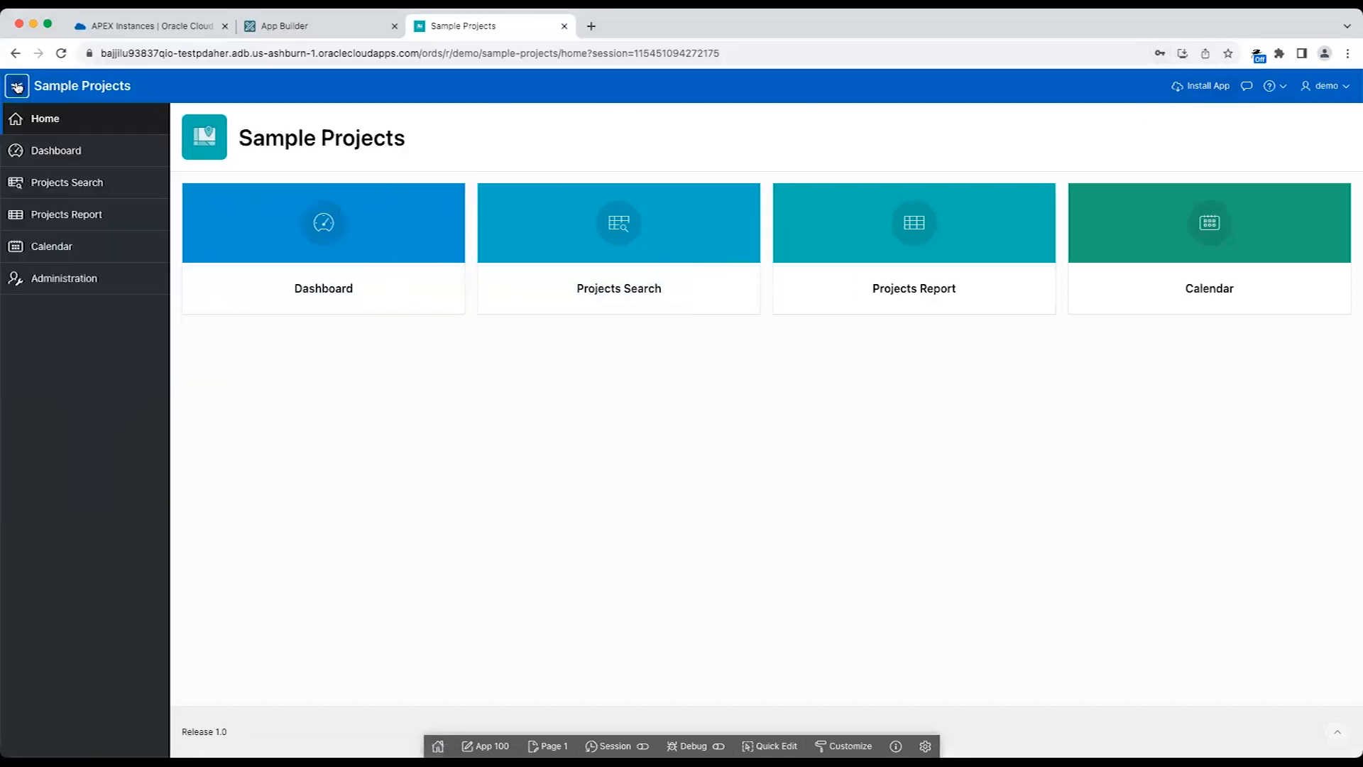
pyautogui.click(75, 155)
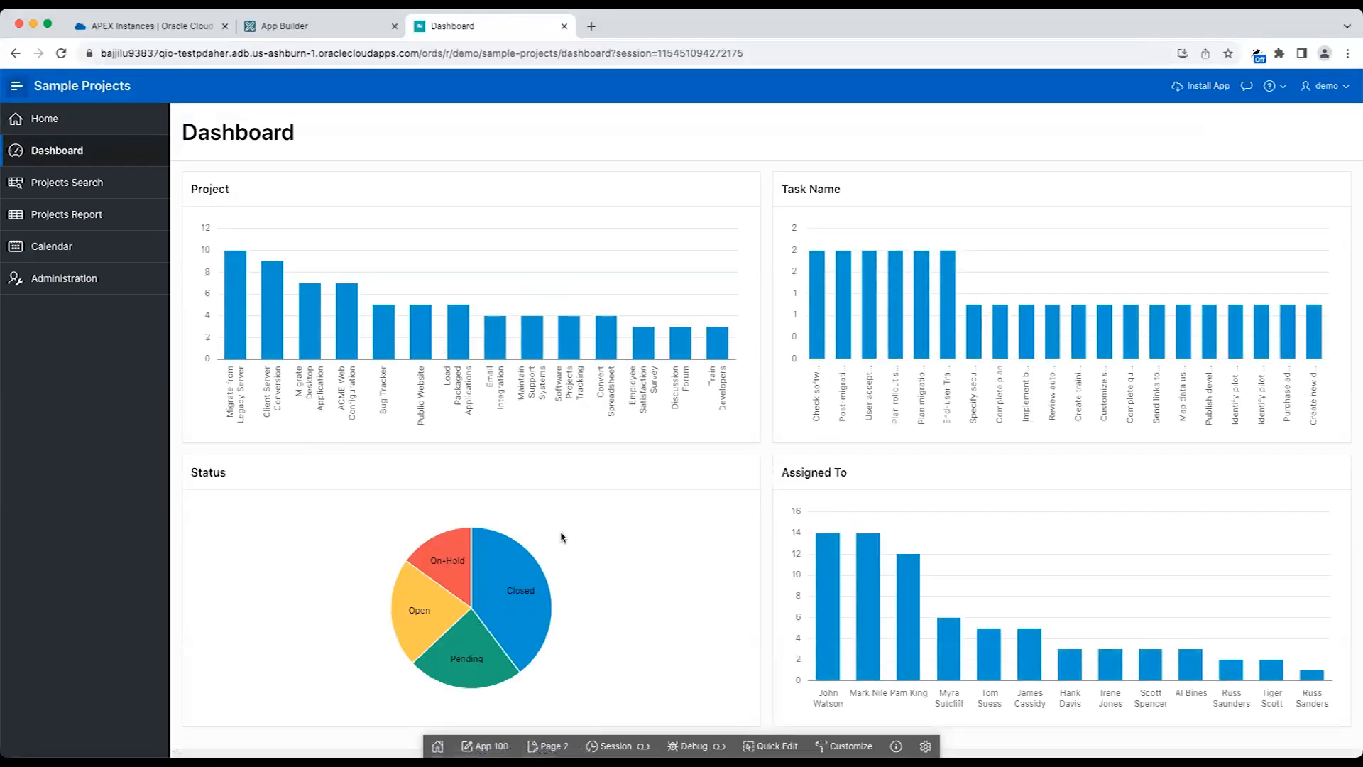
pyautogui.moveTo(725, 336)
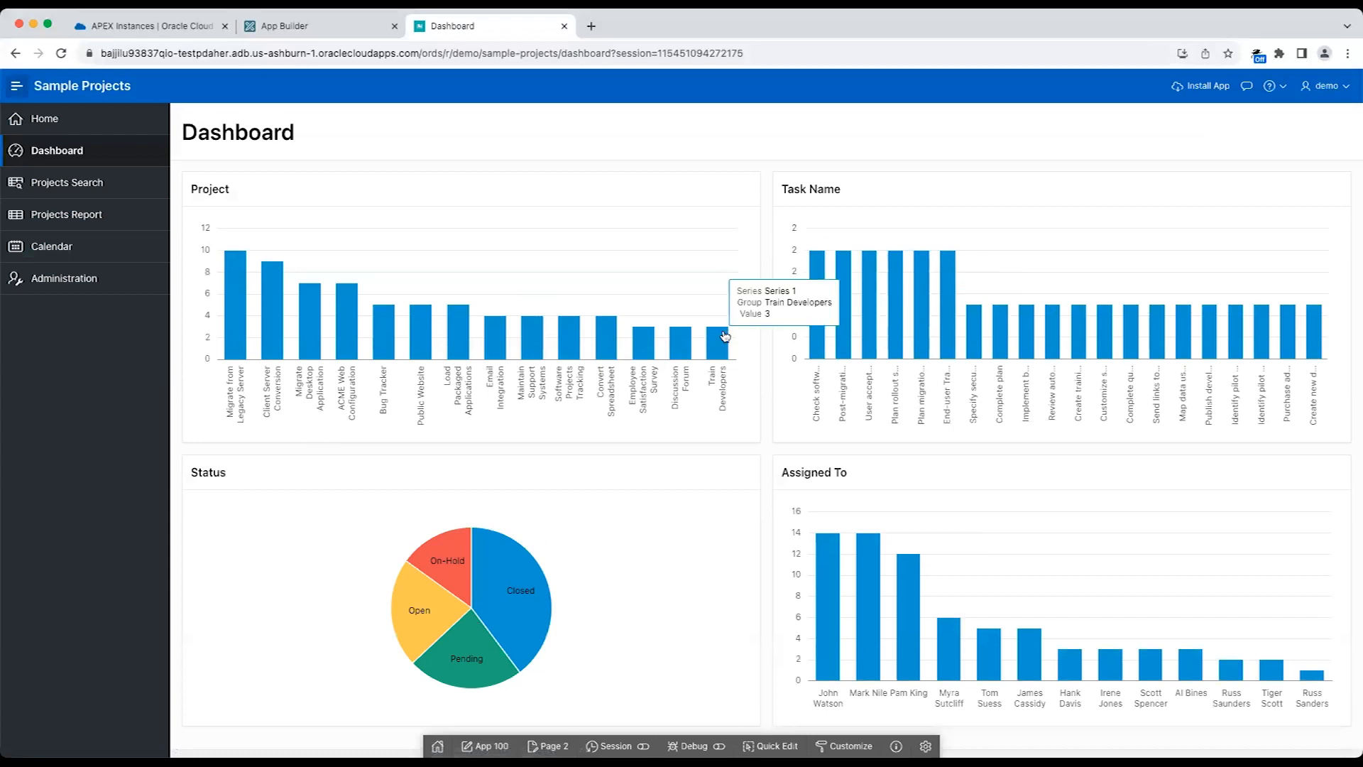
# Filter Projects Search by the Migrate from Legacy Server project, its first listed assignee, and a budget of >=2,000.
pyautogui.click(159, 188)
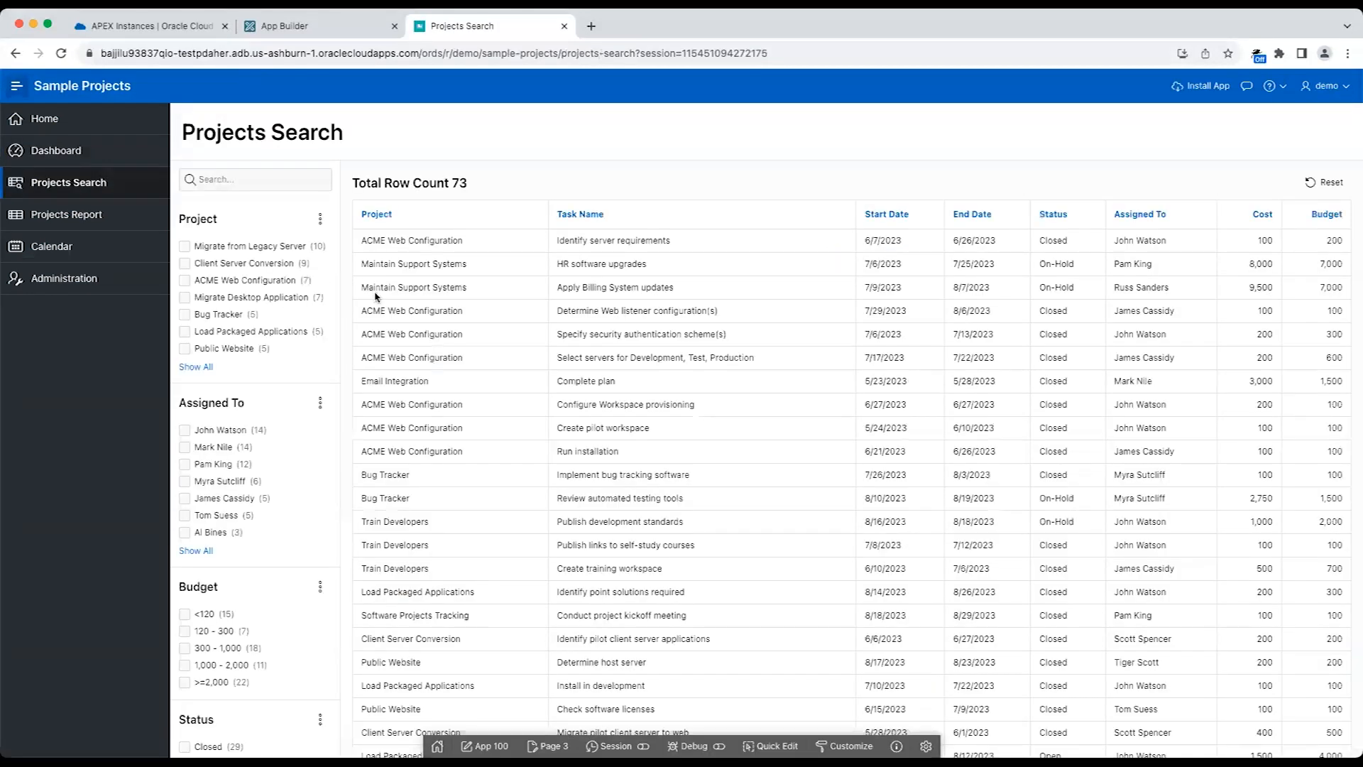
pyautogui.click(262, 249)
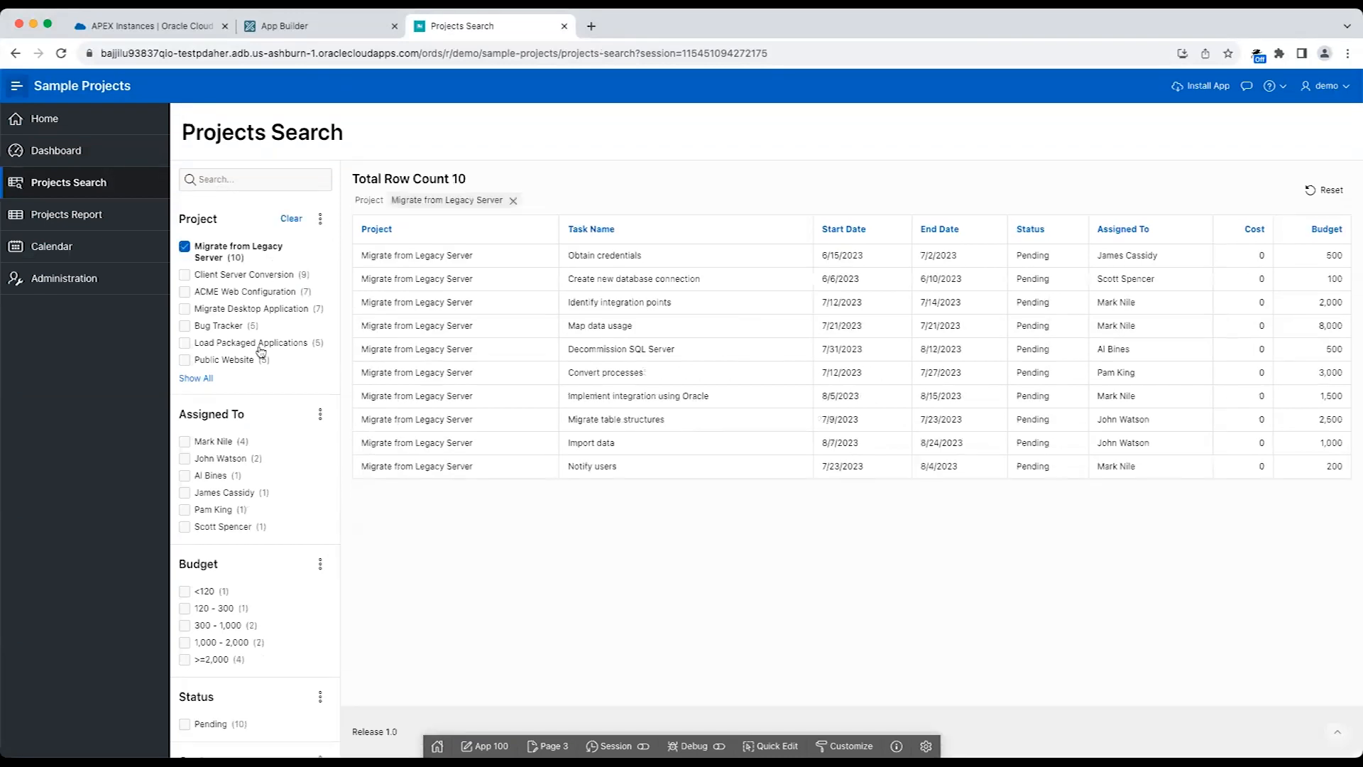
pyautogui.click(228, 443)
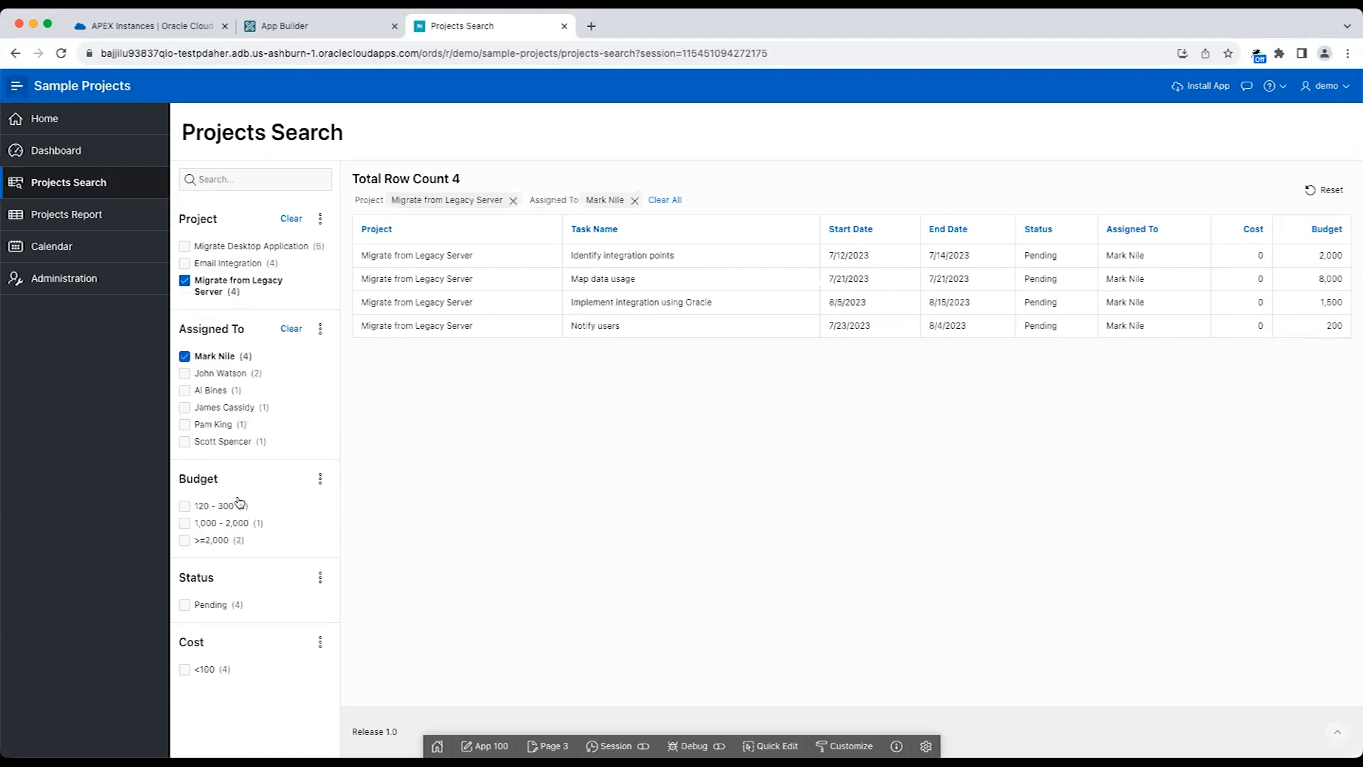
pyautogui.click(228, 543)
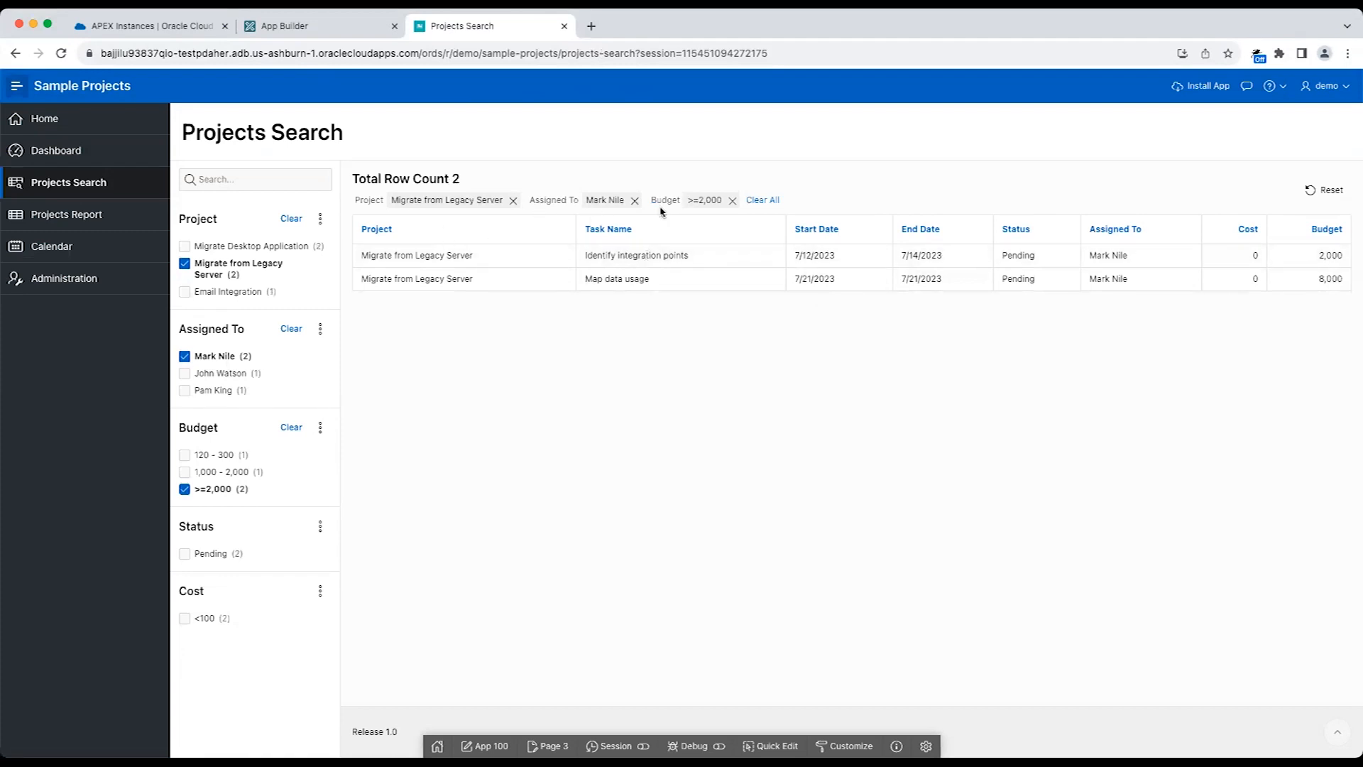
# In Projects Report, set the status of the ACME Web Configuration task "Identify server requirements" to Open and apply the change.
pyautogui.click(142, 209)
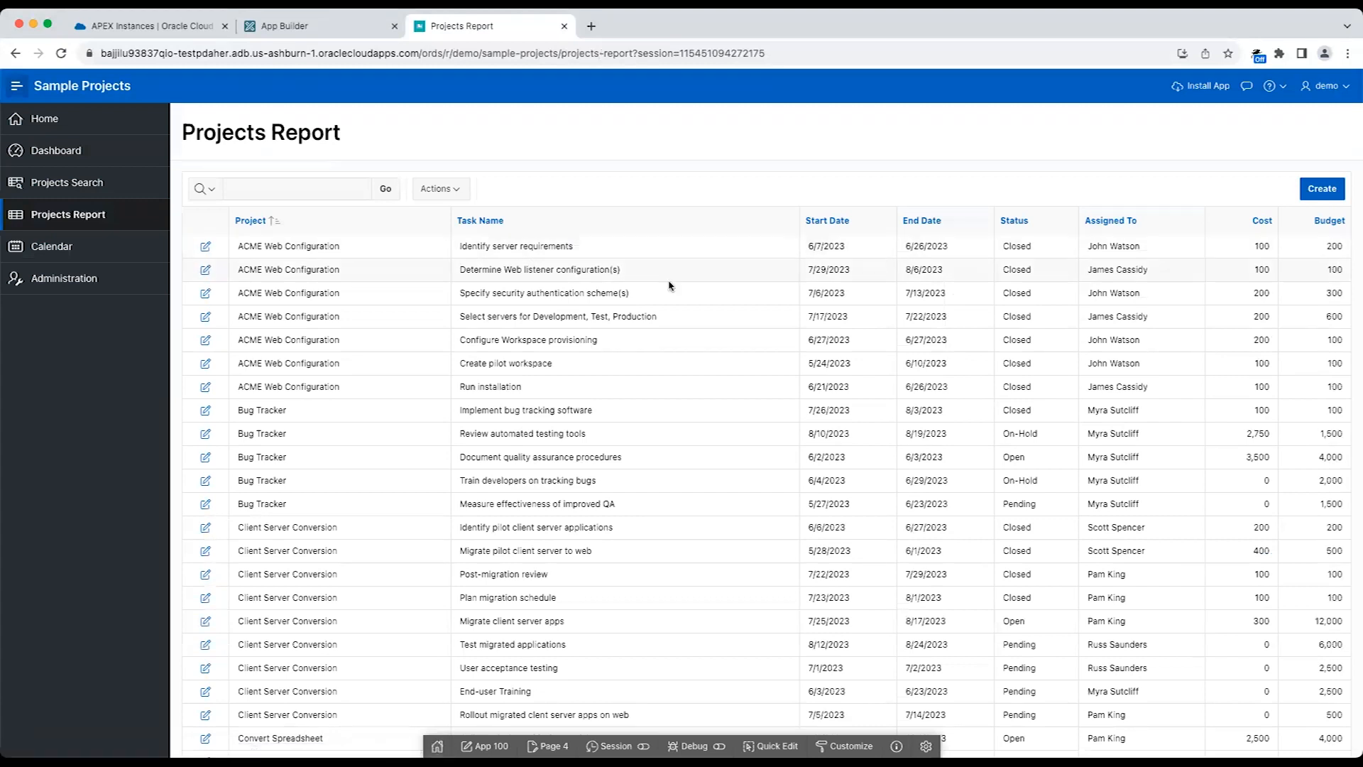
pyautogui.click(205, 248)
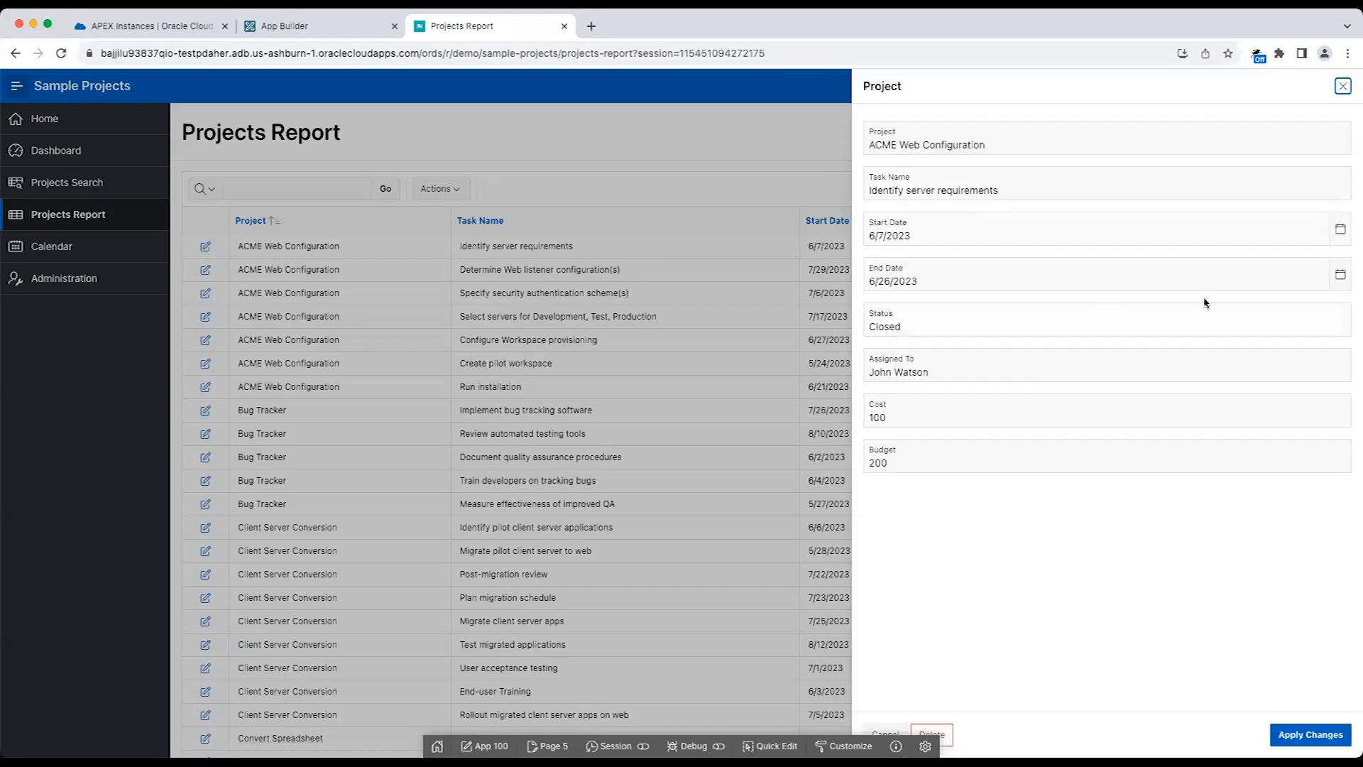
pyautogui.doubleClick(1330, 314)
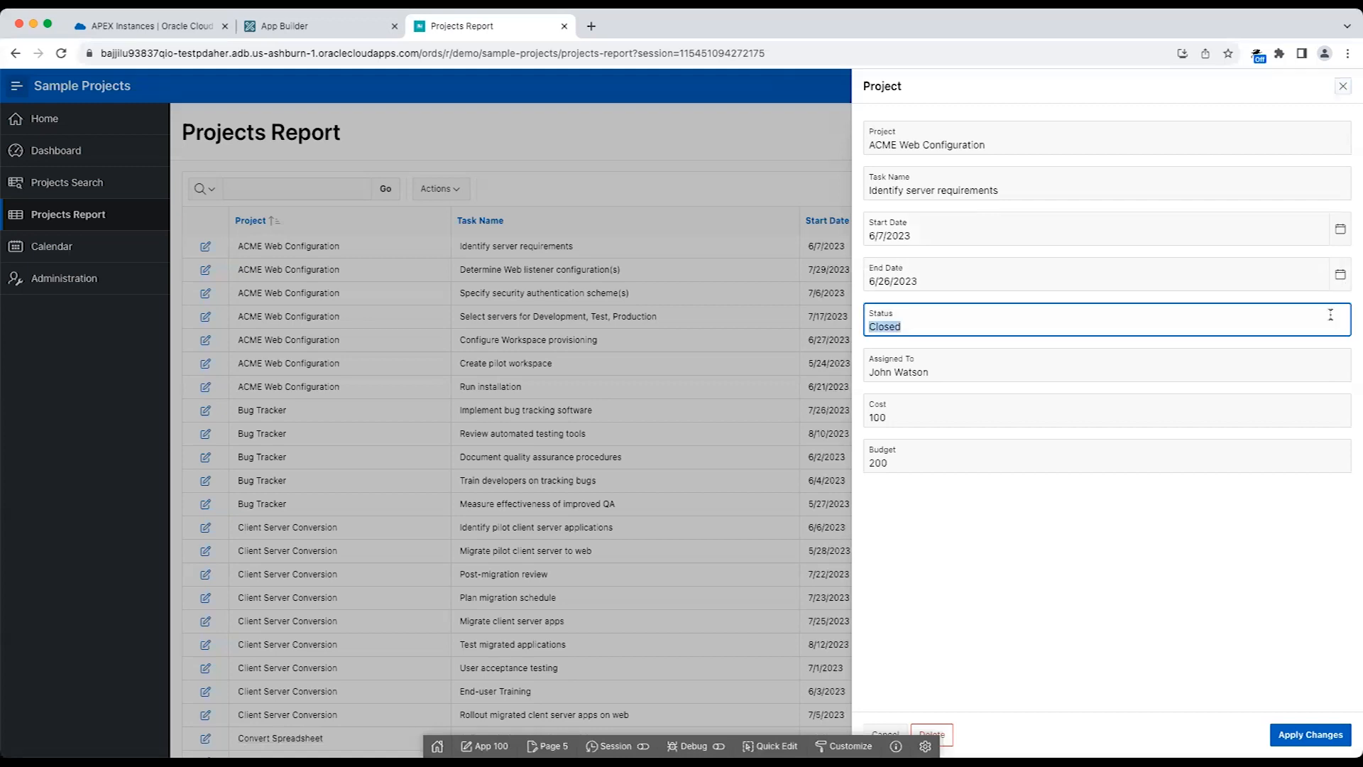
pyautogui.write('Open')
pyautogui.click(1310, 735)
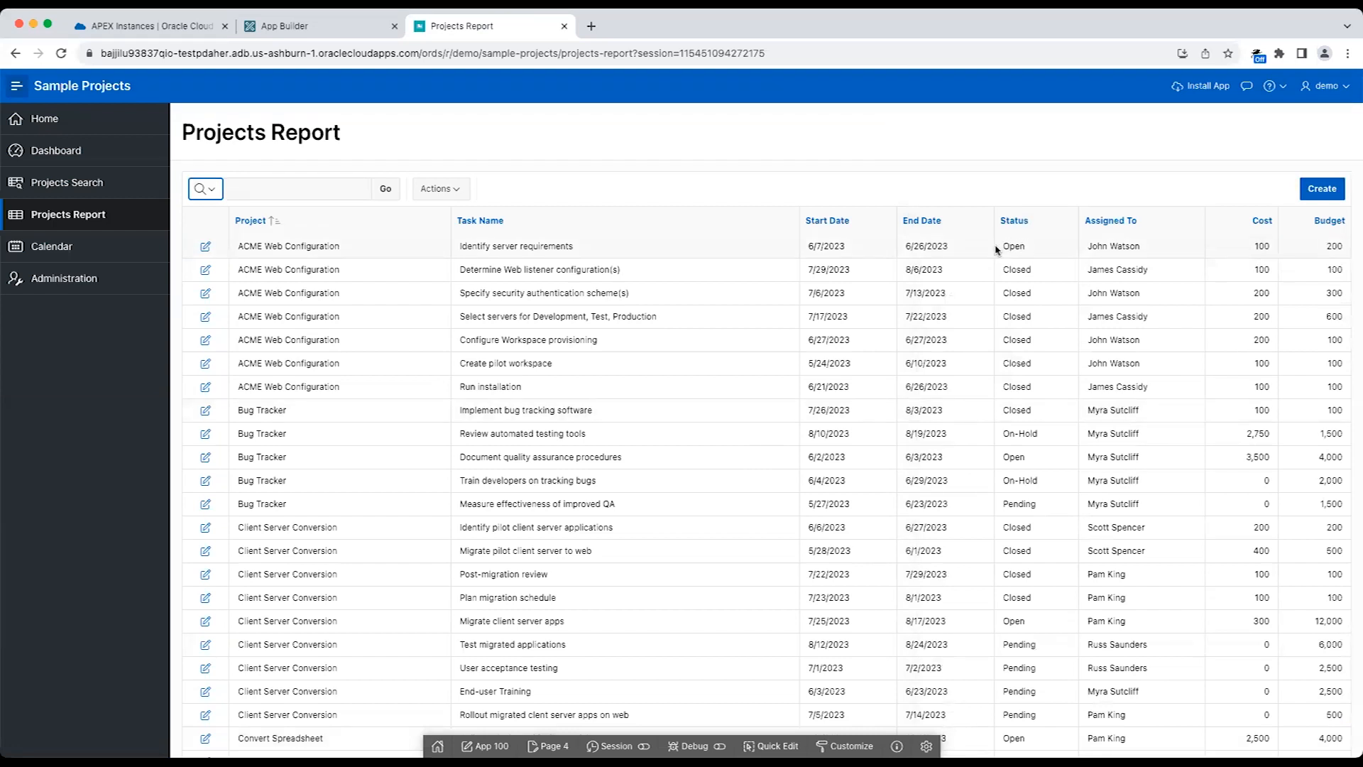
# Open the Calendar page of the Sample Projects application.
pyautogui.click(163, 244)
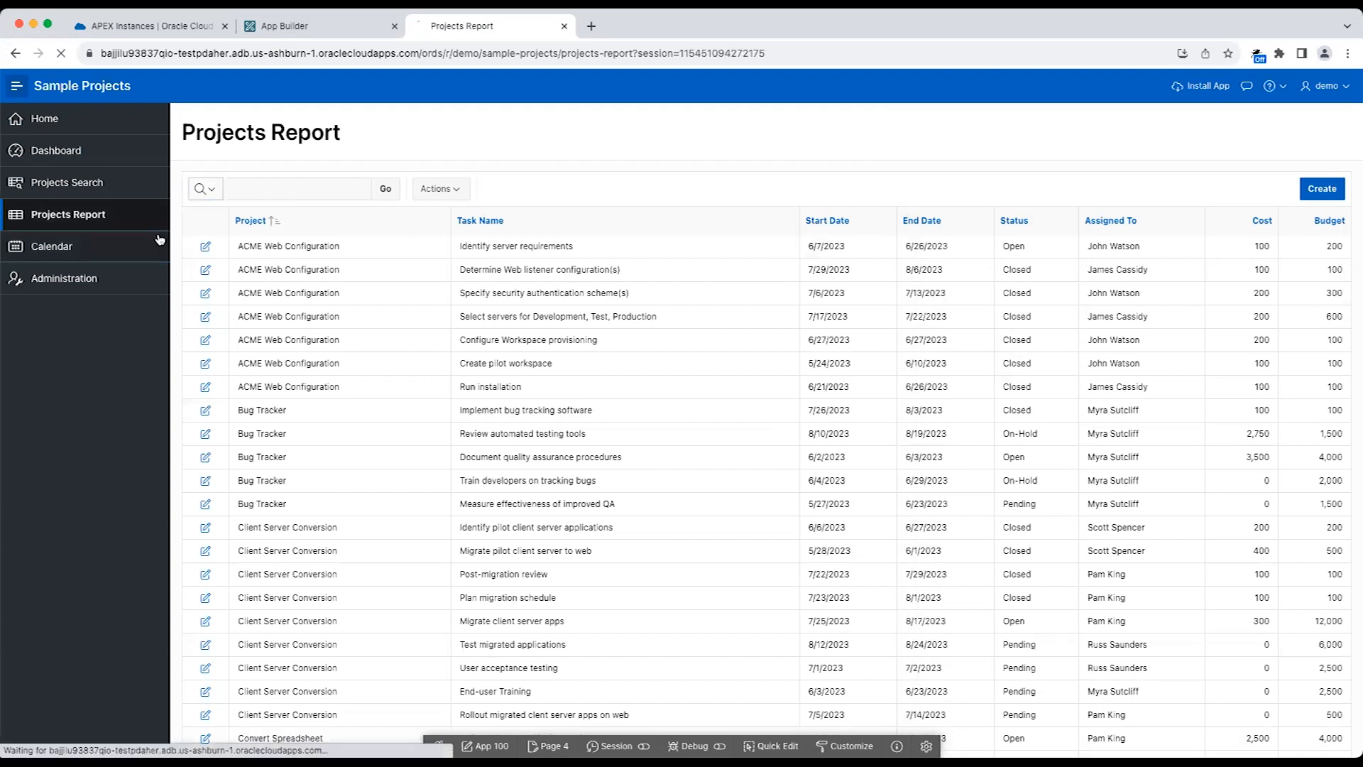